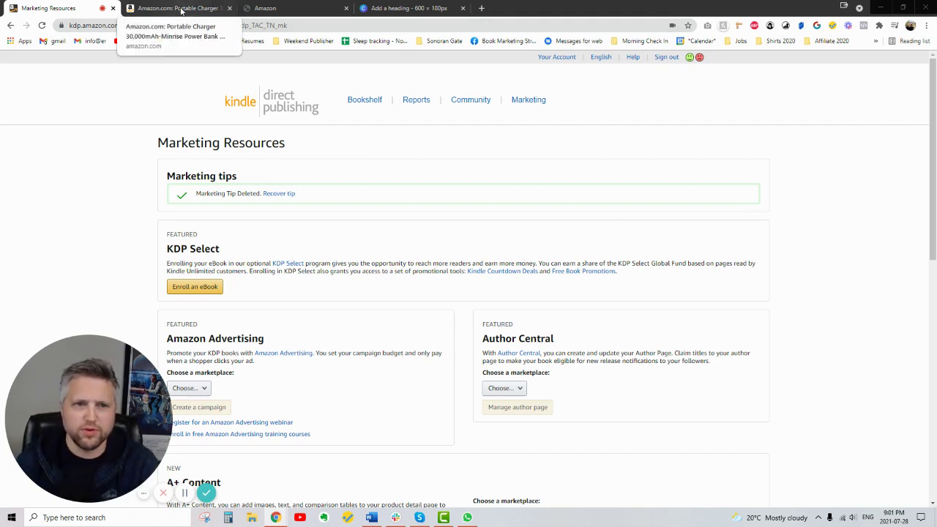
# Step: Review the title, price and item description on the portable charger's Amazon product page
pyautogui.click(181, 9)
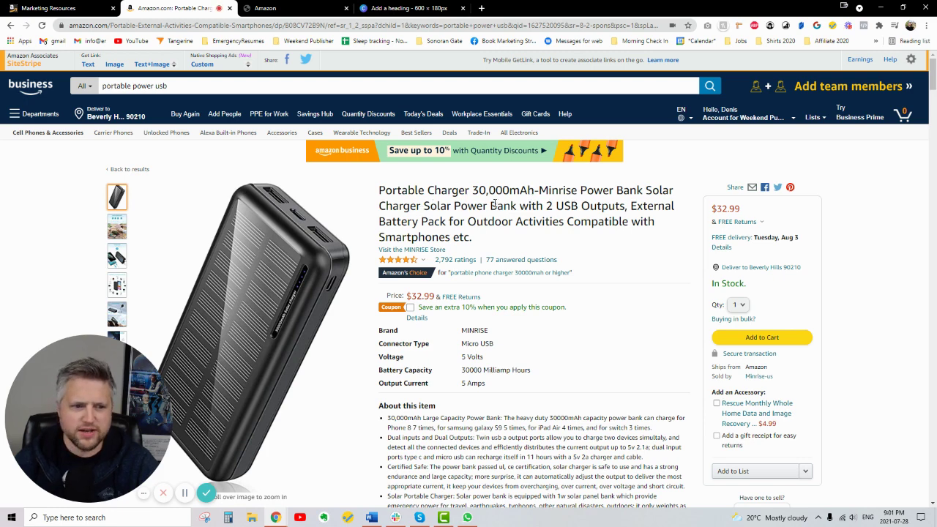
pyautogui.moveTo(316, 242)
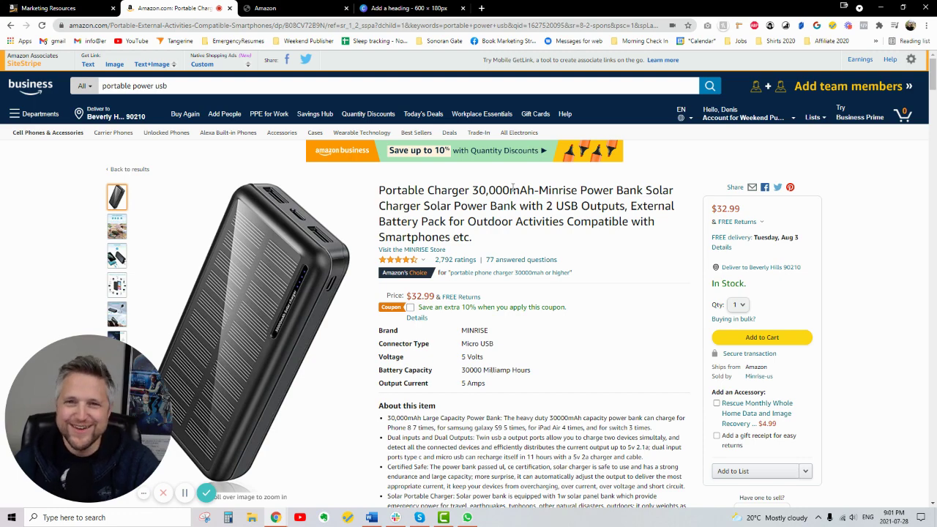
pyautogui.scroll(-5, 515, 192)
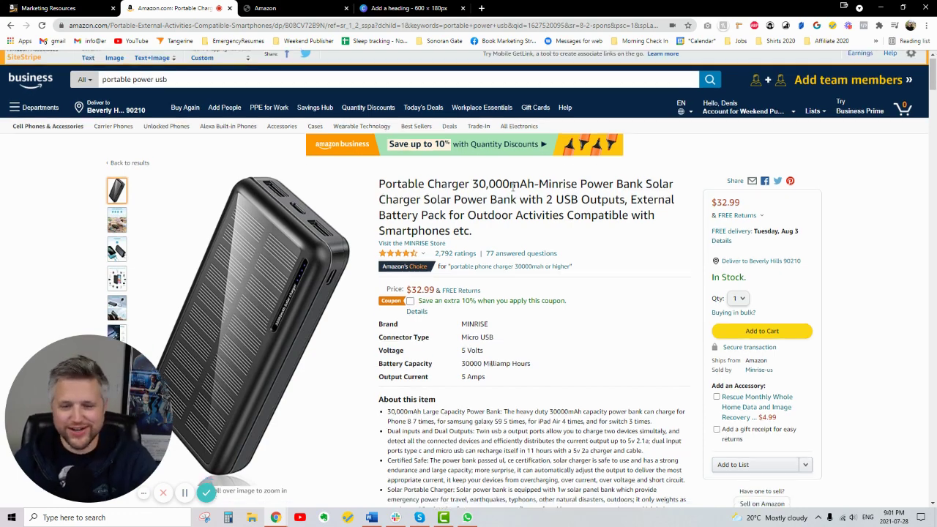
pyautogui.scroll(3, 524, 207)
pyautogui.scroll(1, 524, 206)
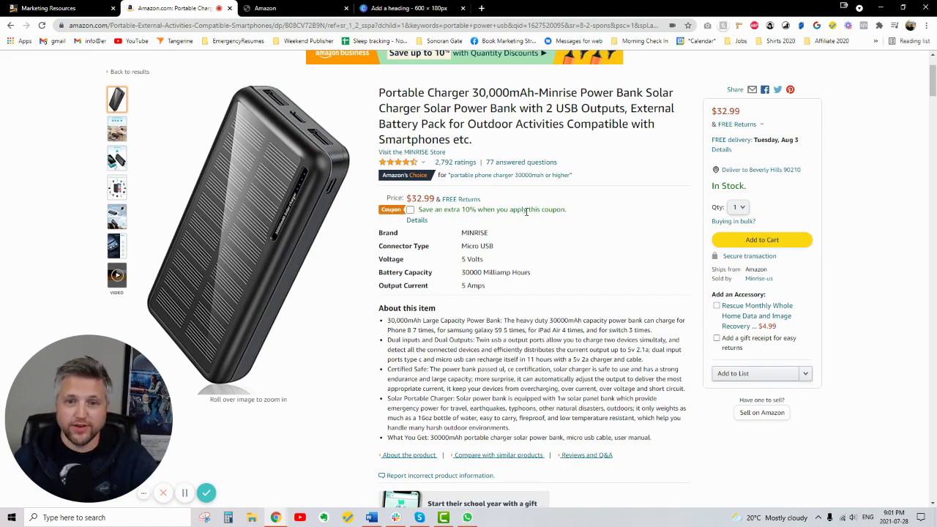
pyautogui.scroll(-10, 525, 212)
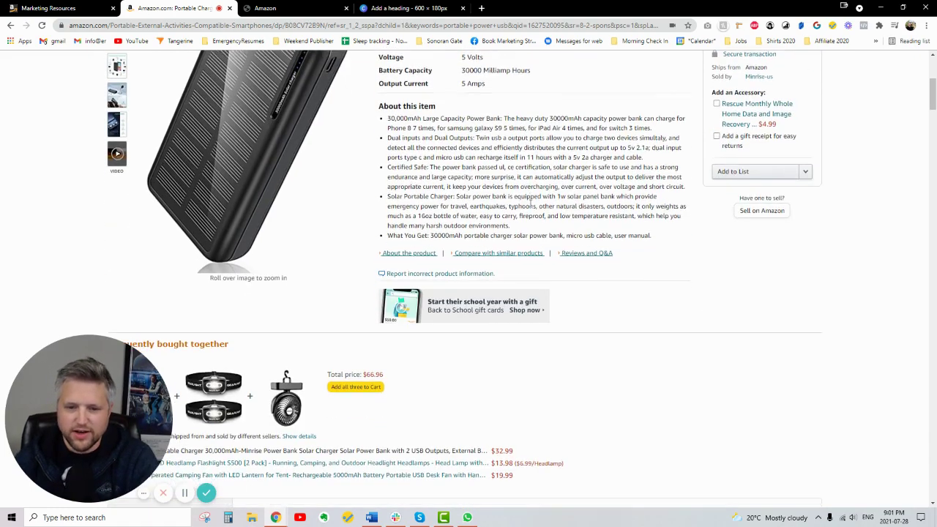
# Step: Find the "From the manufacturer" section of the charger listing and highlight its heading
pyautogui.scroll(-5, 525, 218)
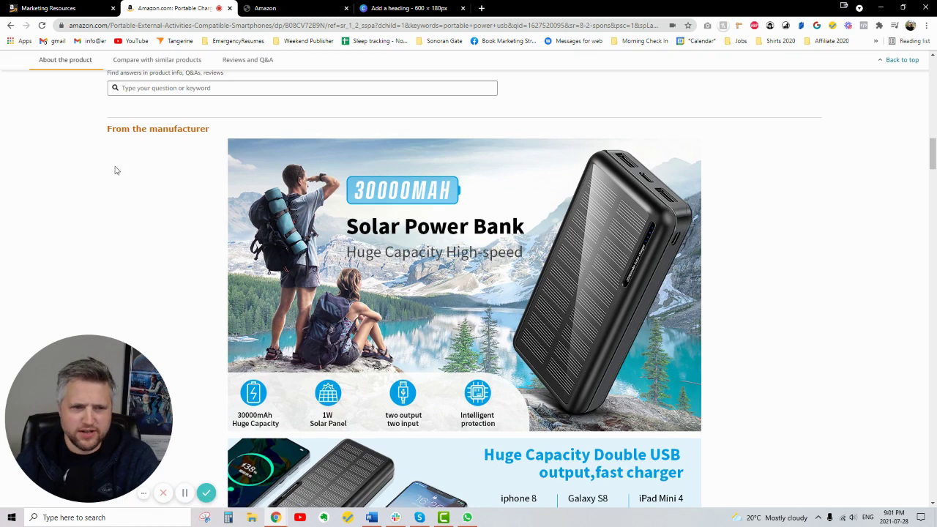
pyautogui.moveTo(98, 137); pyautogui.dragTo(248, 136)
pyautogui.click(248, 136)
pyautogui.moveTo(103, 145); pyautogui.dragTo(230, 132)
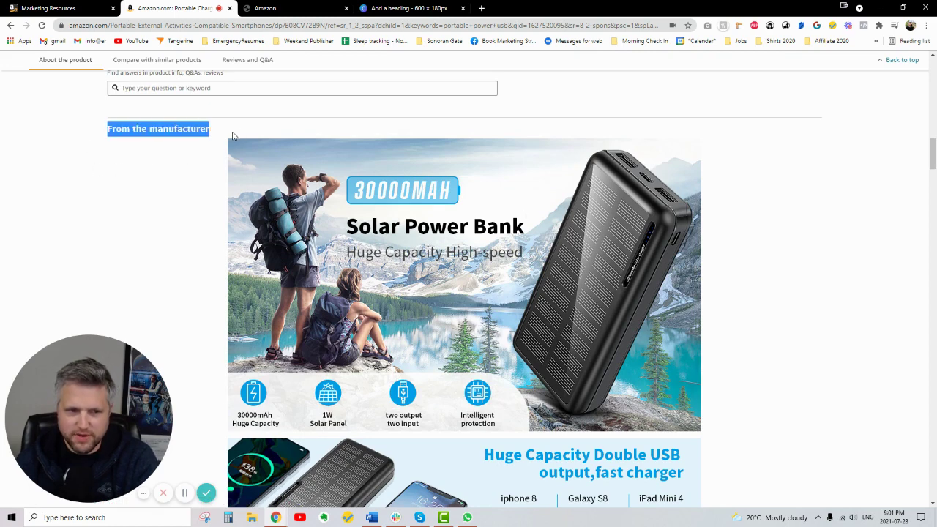
pyautogui.click(227, 128)
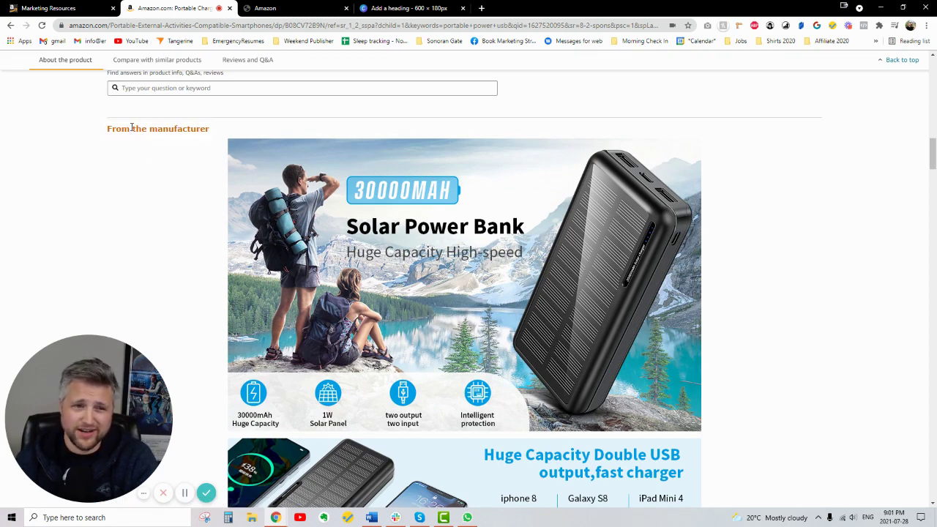
pyautogui.moveTo(130, 130); pyautogui.dragTo(216, 130)
pyautogui.click(216, 130)
pyautogui.moveTo(926, 156)
pyautogui.mouseDown()
pyautogui.moveTo(926, 69)
pyautogui.moveTo(914, 164)
pyautogui.moveTo(923, 160)
pyautogui.mouseUp()
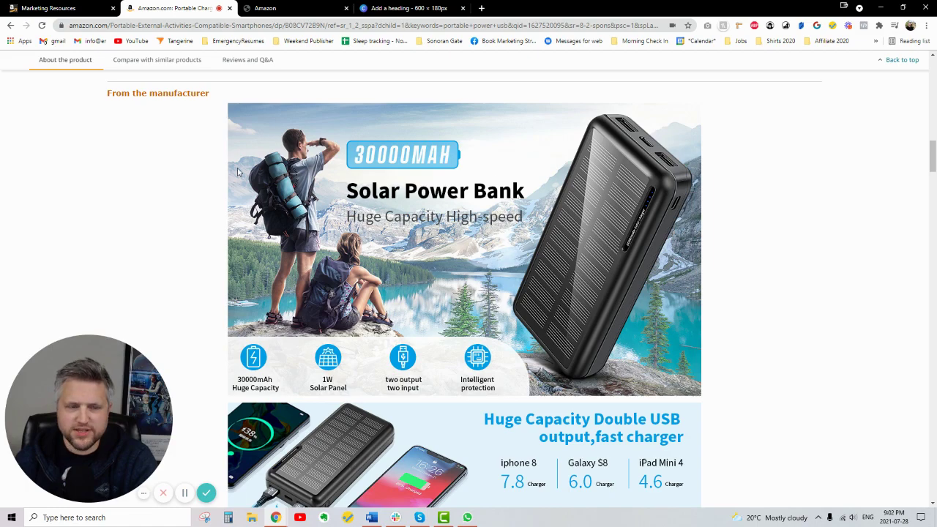
# Step: Examine the manufacturer's banners, feature text and image-with-text blocks in the charger listing
pyautogui.scroll(5, 902, 172)
pyautogui.scroll(-6, 850, 164)
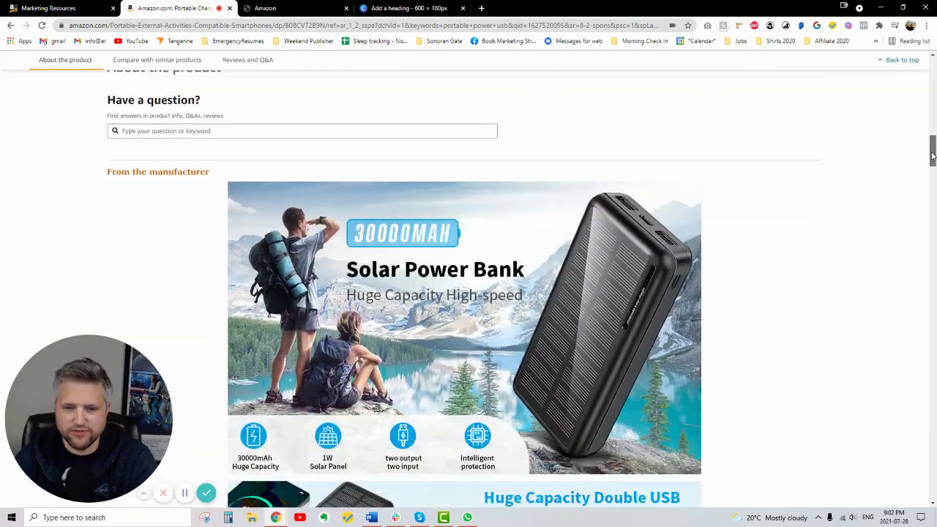
pyautogui.scroll(-3, 719, 310)
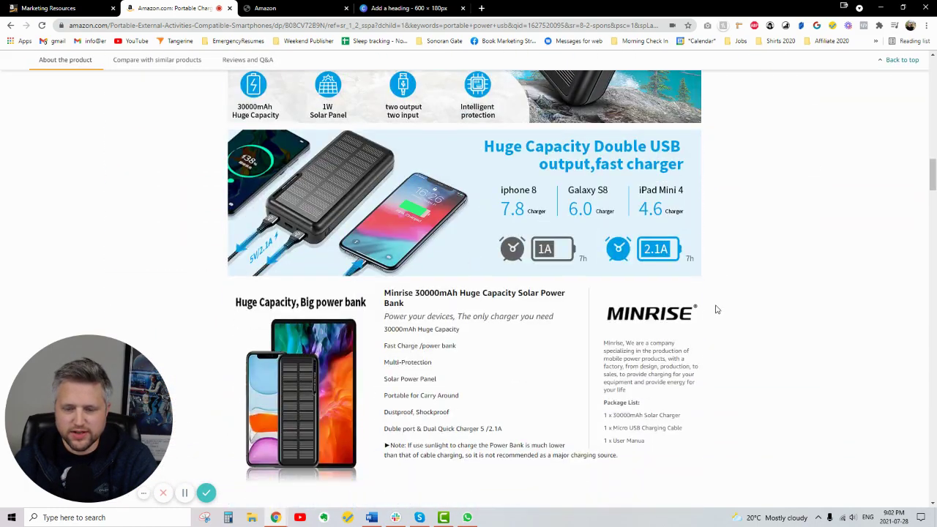
pyautogui.moveTo(404, 318); pyautogui.dragTo(473, 452)
pyautogui.click(472, 452)
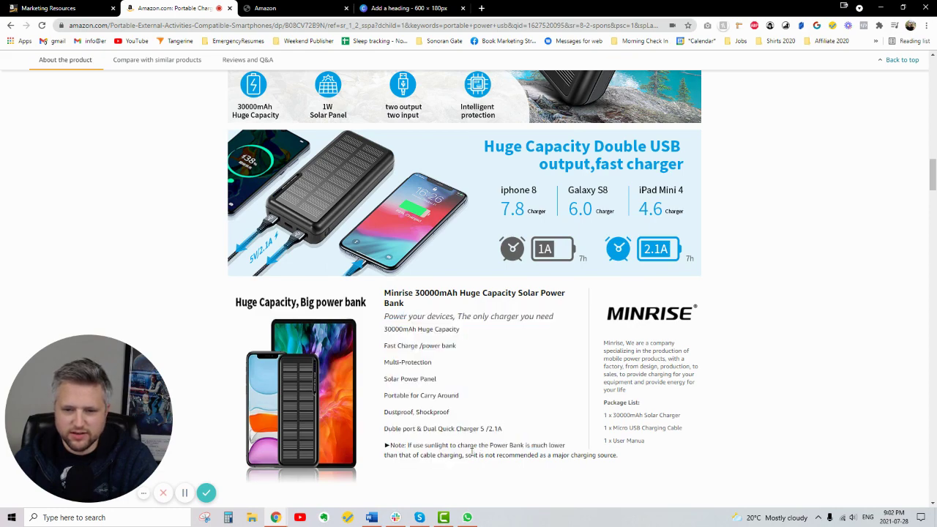
pyautogui.scroll(-4, 505, 412)
pyautogui.scroll(-6, 505, 401)
pyautogui.scroll(4, 507, 399)
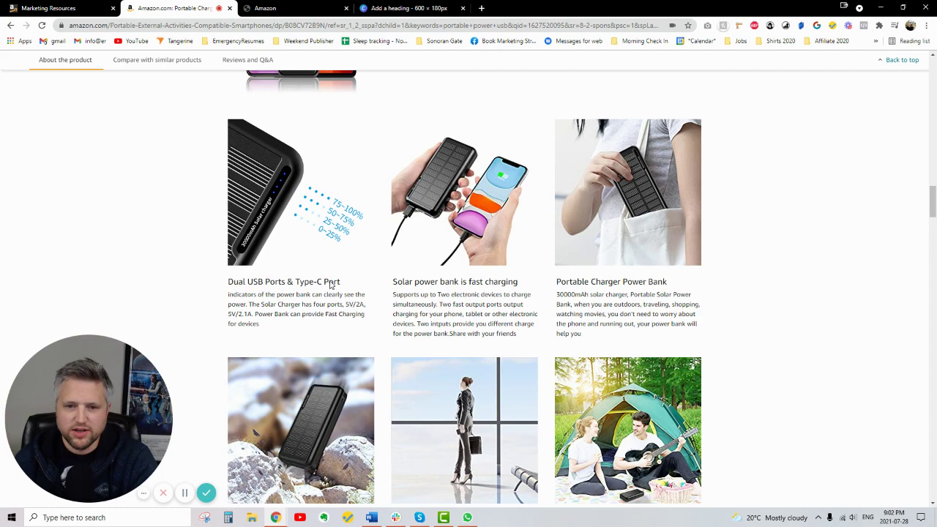
pyautogui.scroll(5, 432, 326)
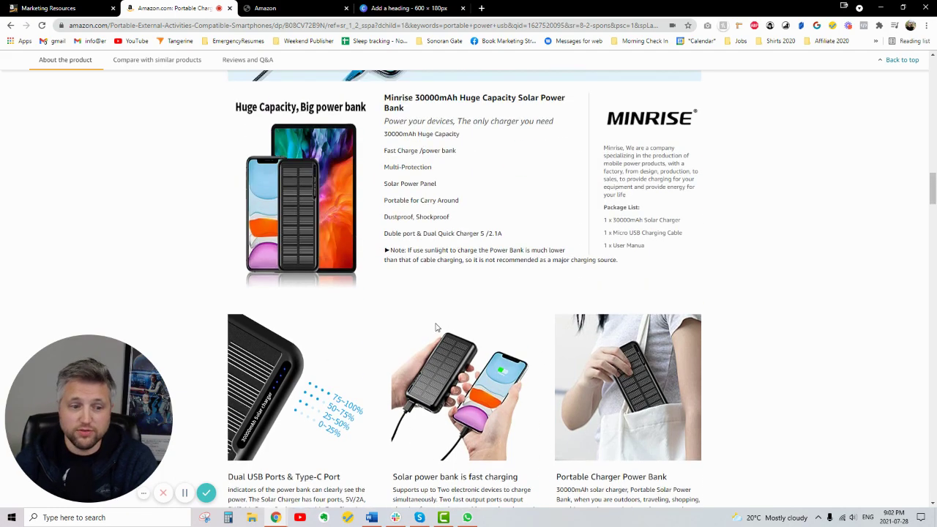
pyautogui.scroll(5, 438, 330)
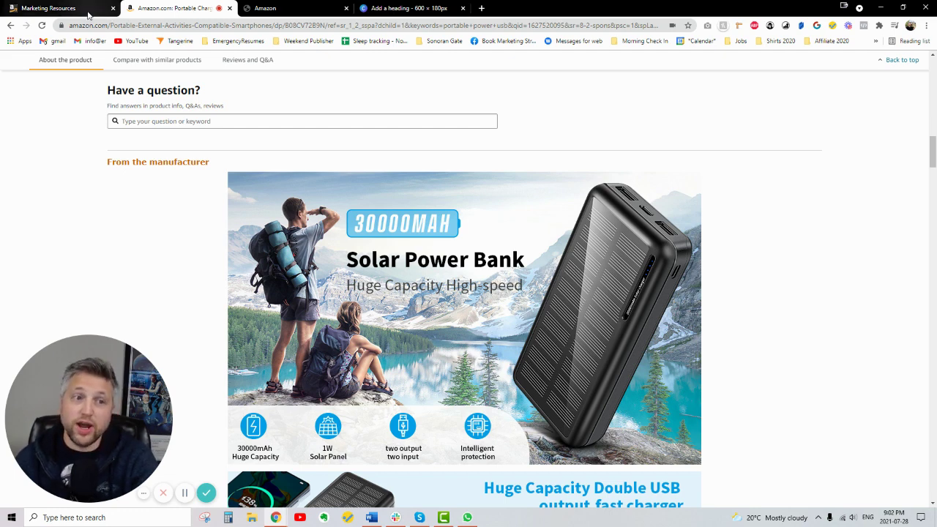
# Step: From the KDP Marketing Resources page, open the A+ Content Manager for the Amazon.com marketplace and start new A+ content
pyautogui.click(86, 10)
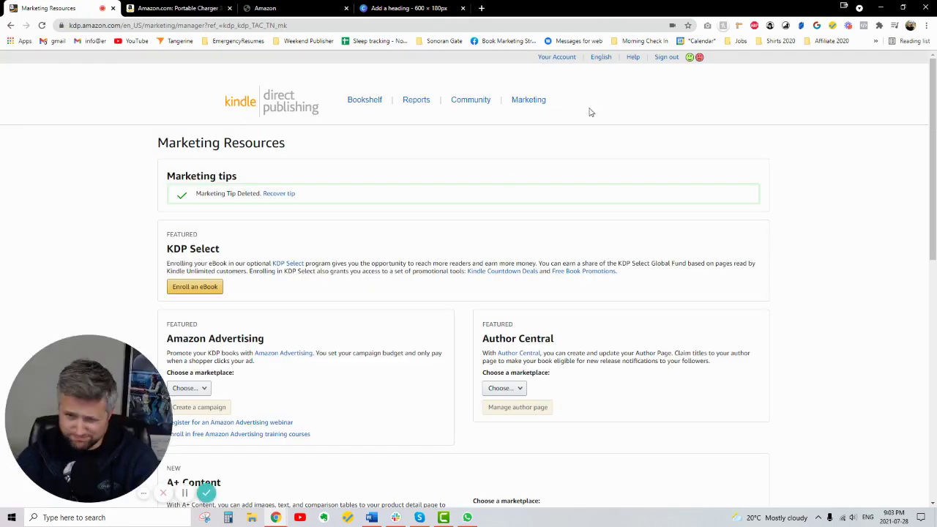
pyautogui.scroll(-5, 444, 244)
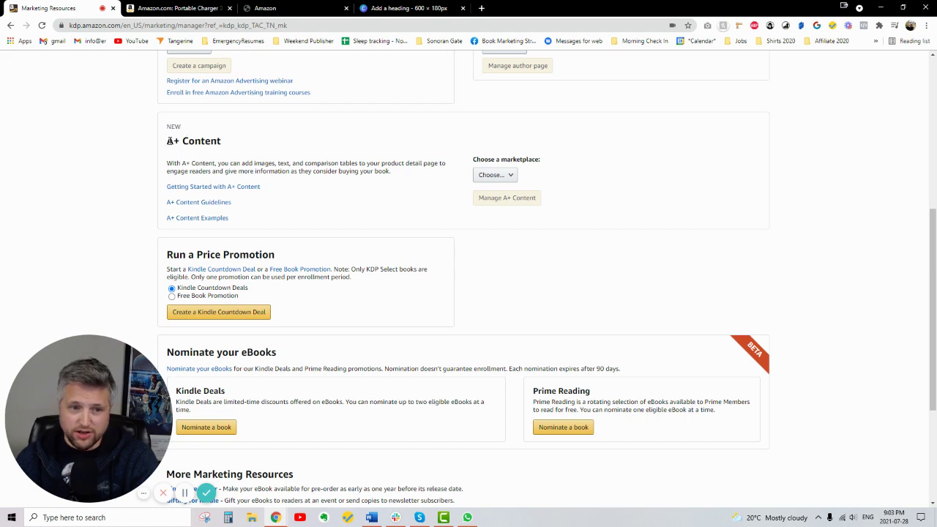
pyautogui.moveTo(168, 142); pyautogui.dragTo(231, 145)
pyautogui.click(231, 144)
pyautogui.click(492, 176)
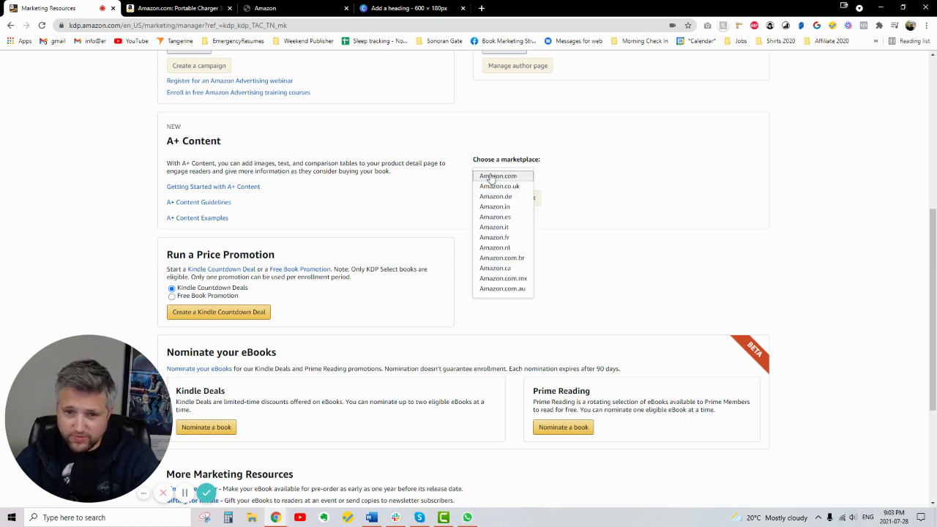
pyautogui.click(506, 176)
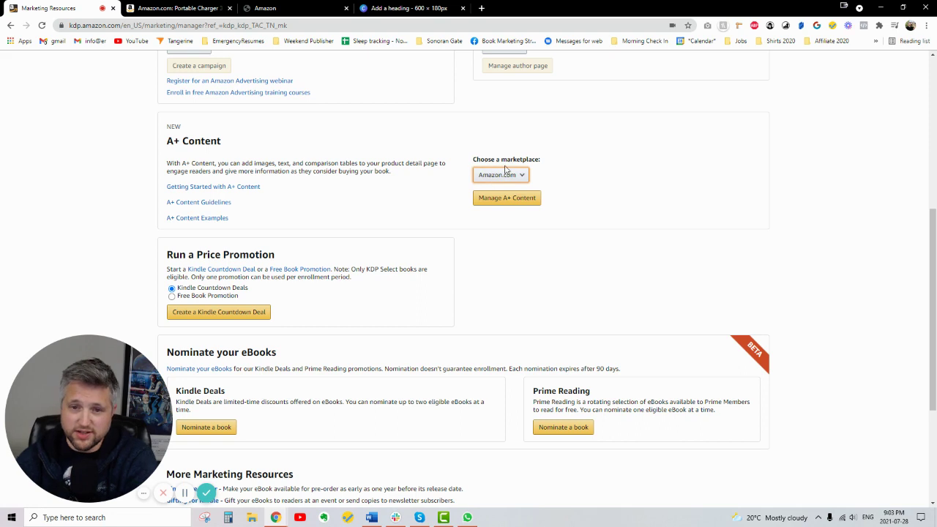
pyautogui.click(512, 199)
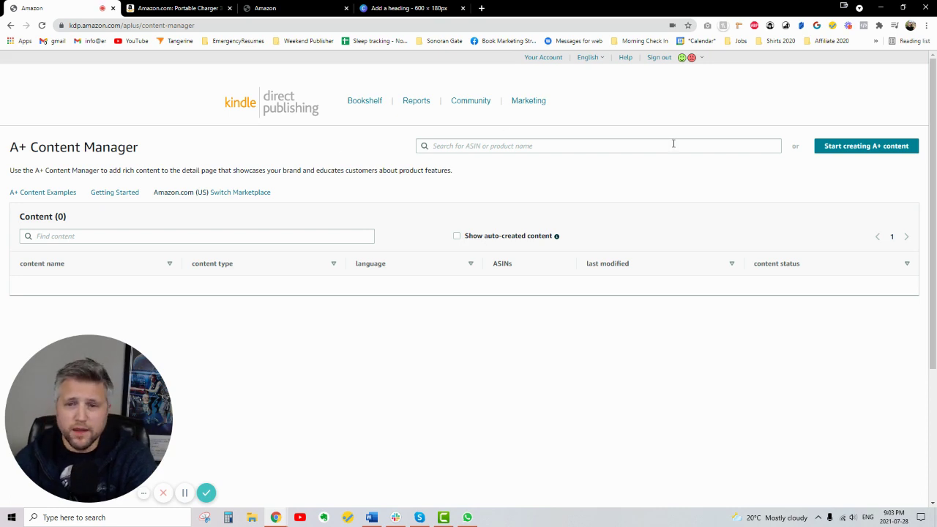
pyautogui.click(842, 151)
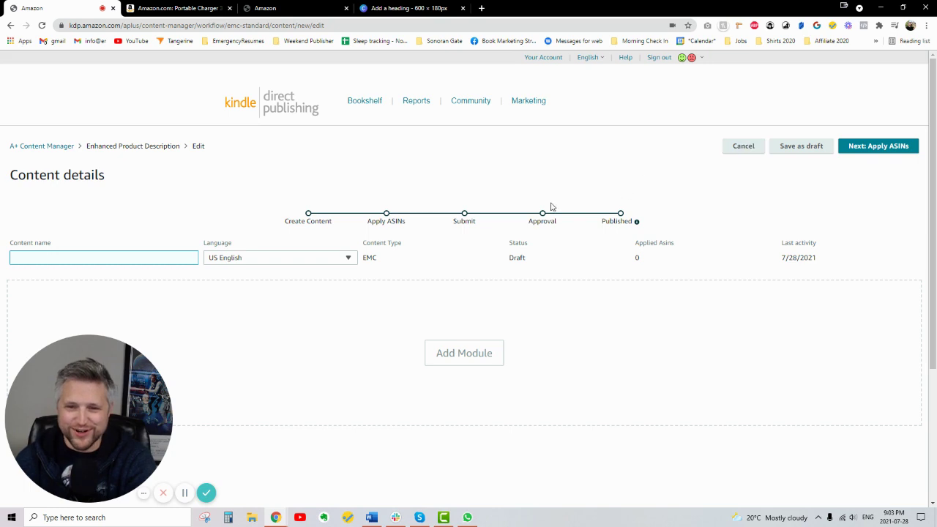
# Step: Browse the available A+ module types and add a Standard Company Logo module to the content
pyautogui.scroll(-2, 266, 237)
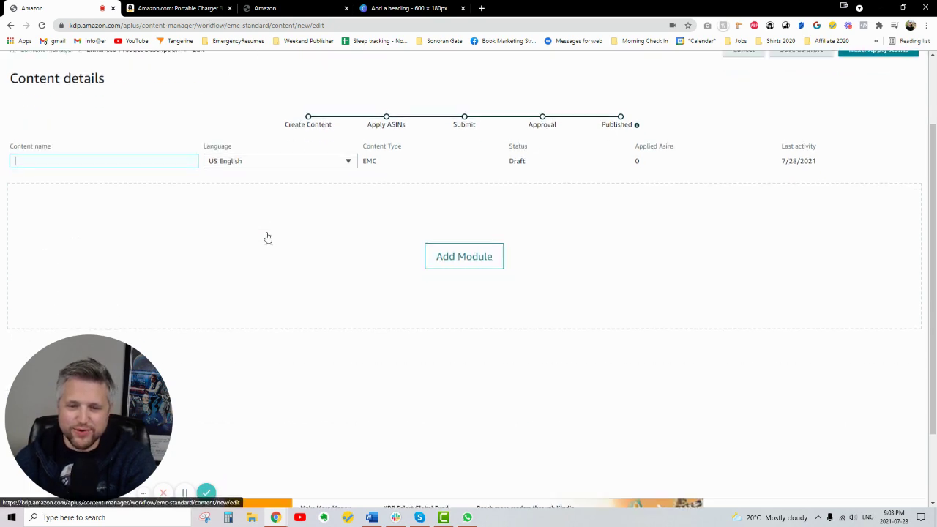
pyautogui.click(447, 255)
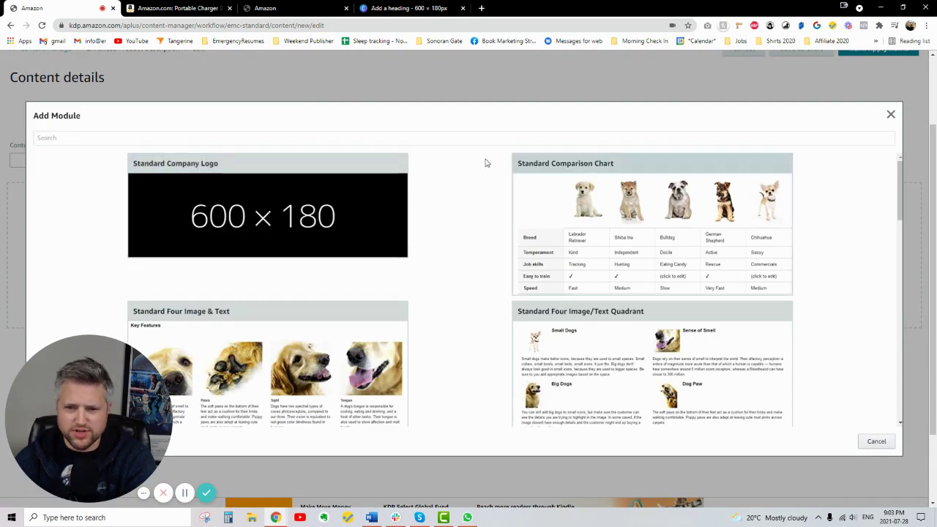
pyautogui.scroll(-1, 471, 198)
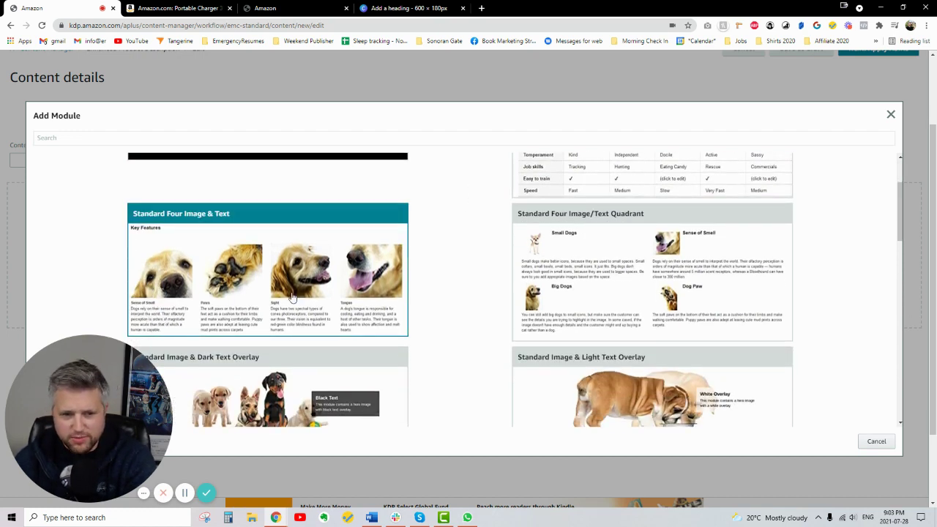
pyautogui.scroll(-4, 450, 245)
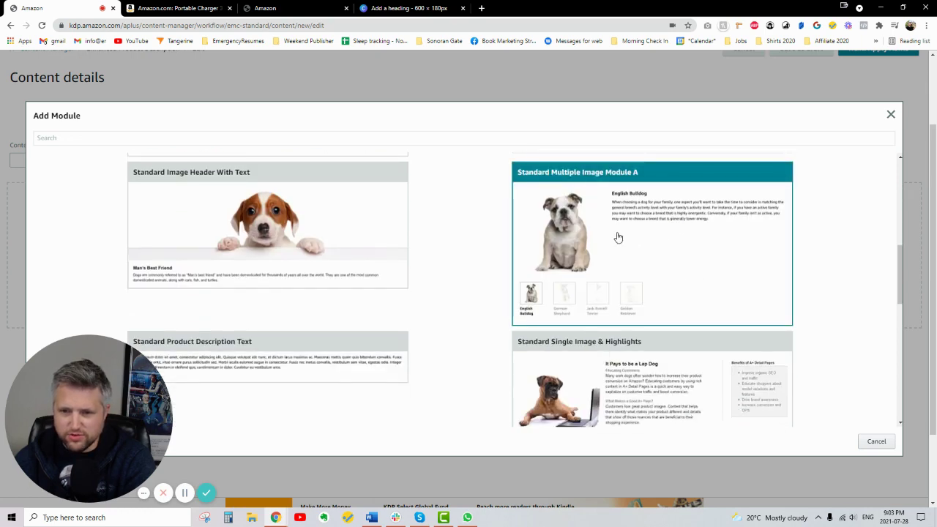
pyautogui.scroll(-3, 374, 240)
pyautogui.scroll(-4, 388, 245)
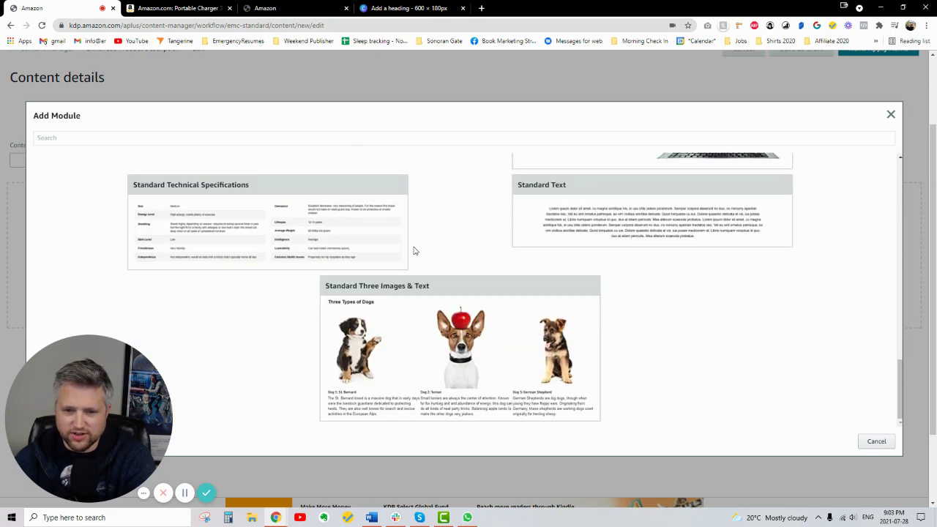
pyautogui.scroll(2, 414, 249)
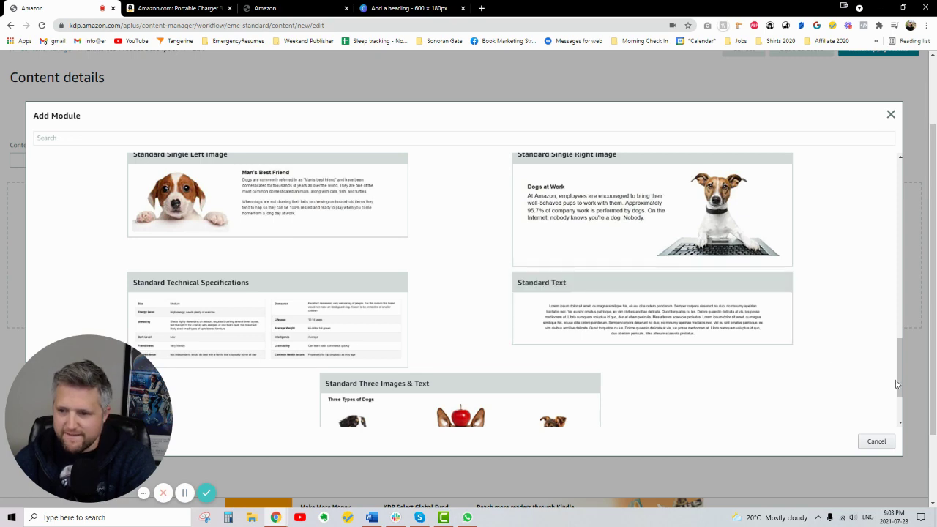
pyautogui.scroll(1, 899, 358)
pyautogui.moveTo(899, 357); pyautogui.dragTo(899, 189)
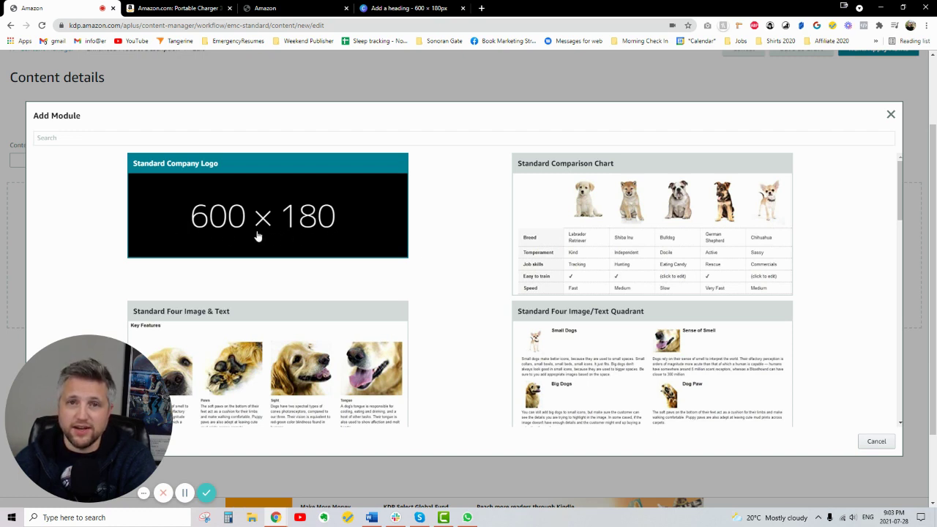
pyautogui.click(288, 215)
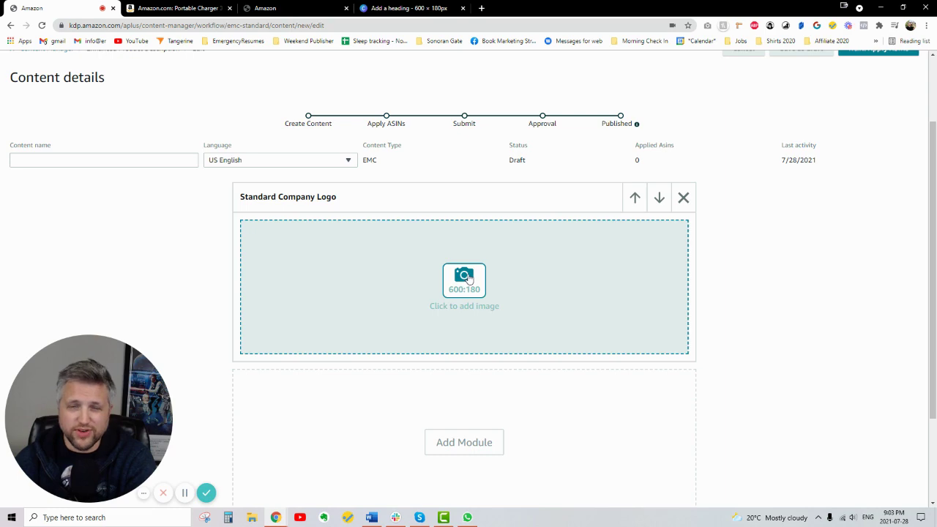
# Step: Open the image upload dialog for the Standard Company Logo module
pyautogui.scroll(-2, 227, 285)
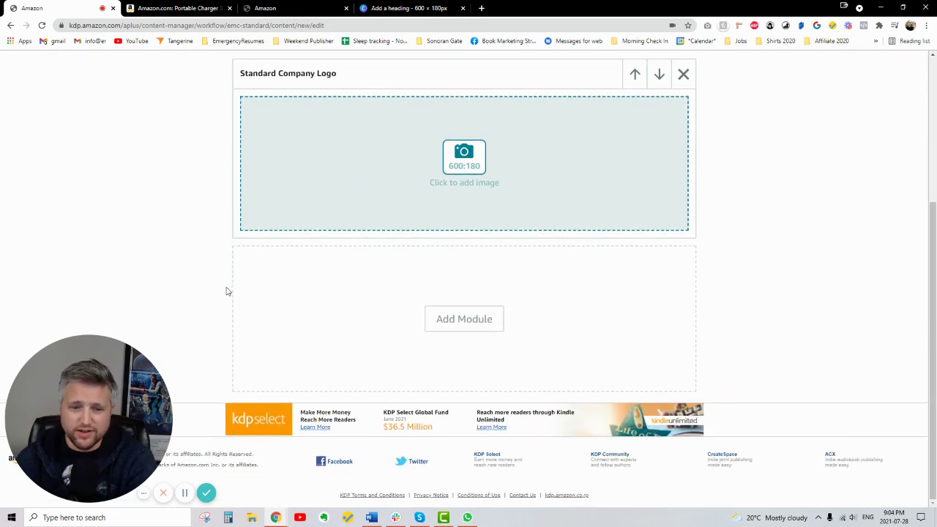
pyautogui.scroll(3, 227, 291)
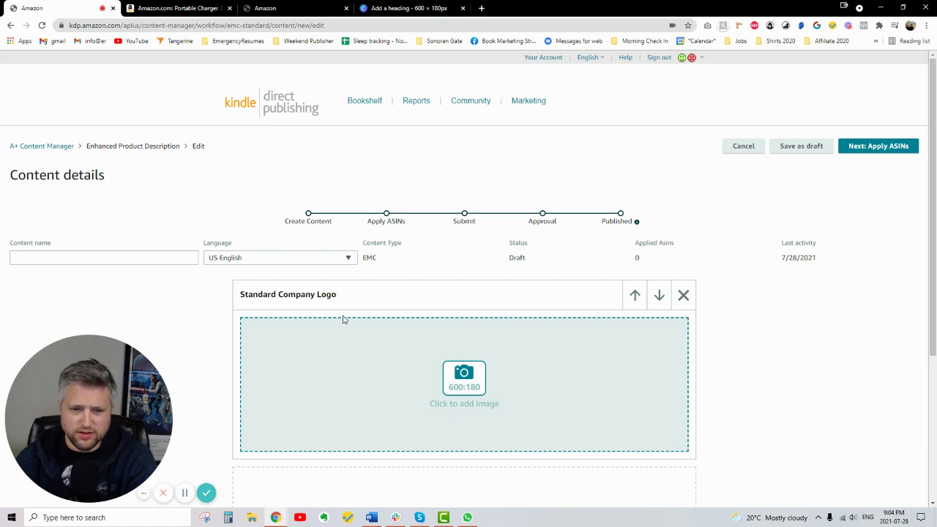
pyautogui.click(491, 390)
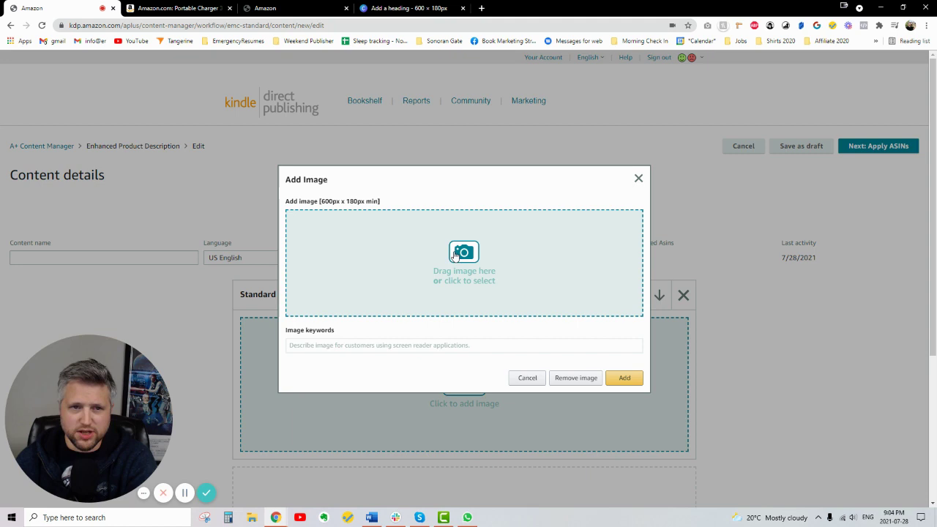
# Step: Switch to the 600 × 180 px banner design in Canva and nudge the Amazon reviewer quote slightly up and left
pyautogui.click(431, 8)
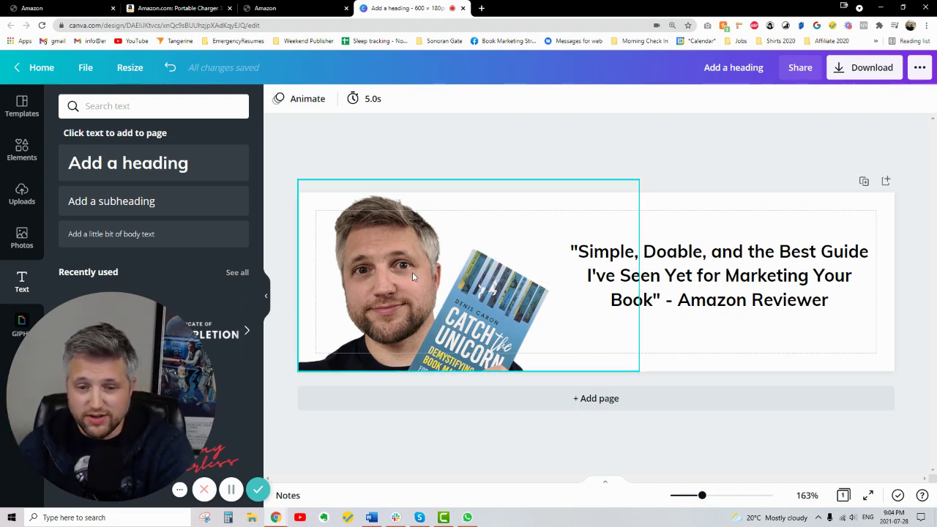
pyautogui.moveTo(714, 280); pyautogui.dragTo(709, 275)
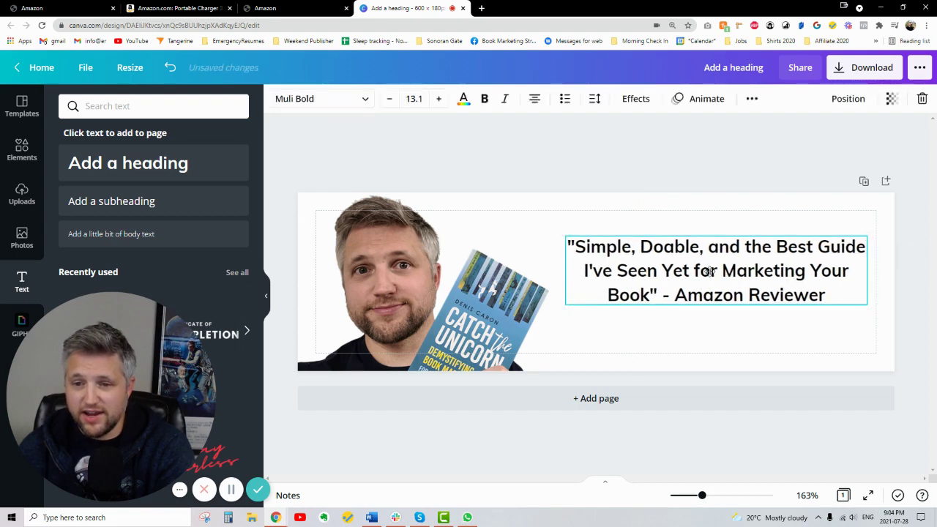
pyautogui.click(657, 152)
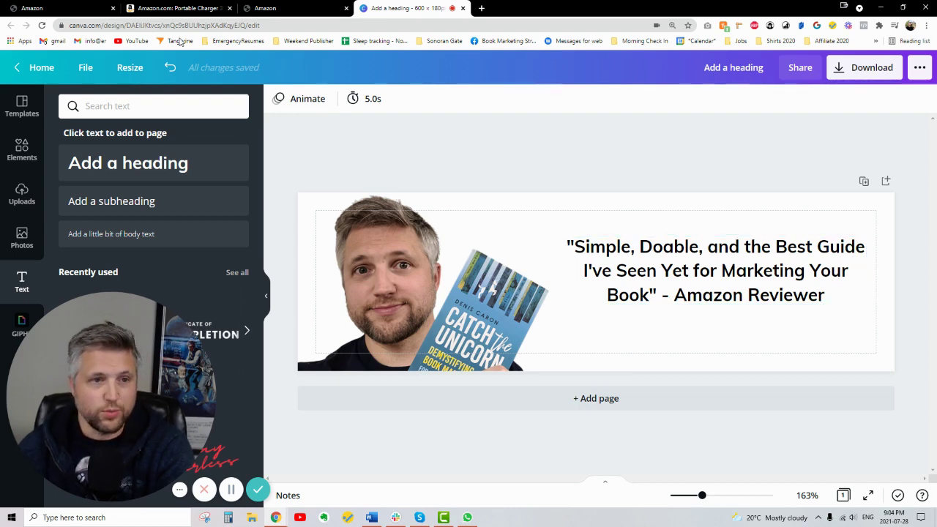
# Step: Switch back to the KDP content editor and load a+ test.png from the Desktop as the logo module's image
pyautogui.click(80, 8)
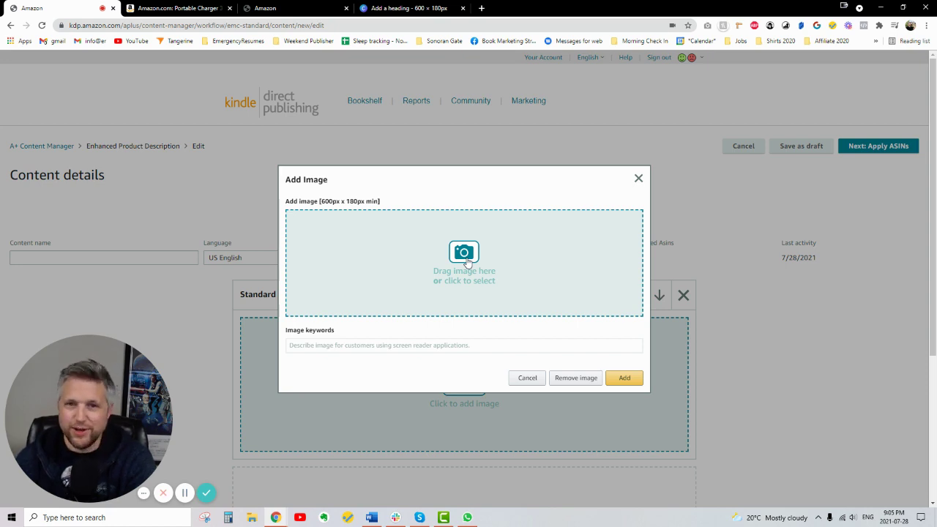
pyautogui.click(466, 260)
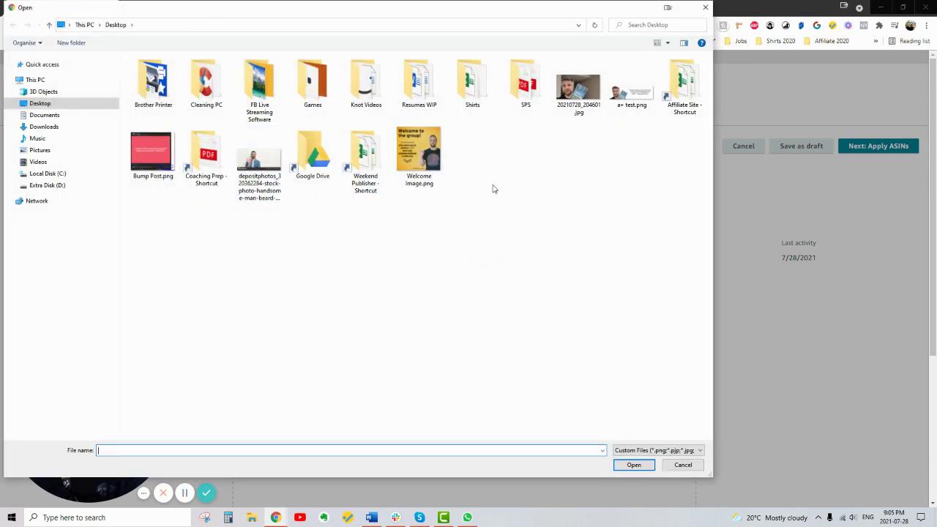
pyautogui.doubleClick(629, 91)
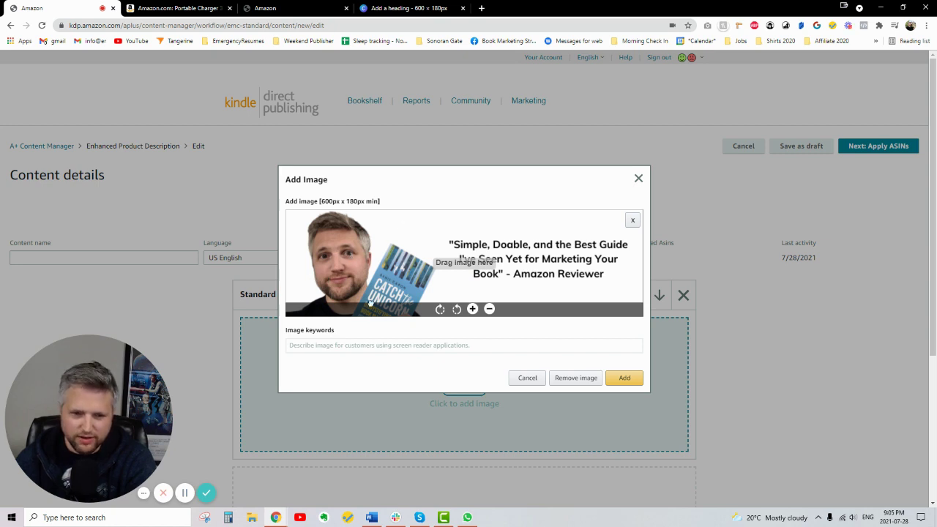
# Step: Set the image keywords to "Book image with the author" and add the banner to the Standard Company Logo module
pyautogui.click(494, 345)
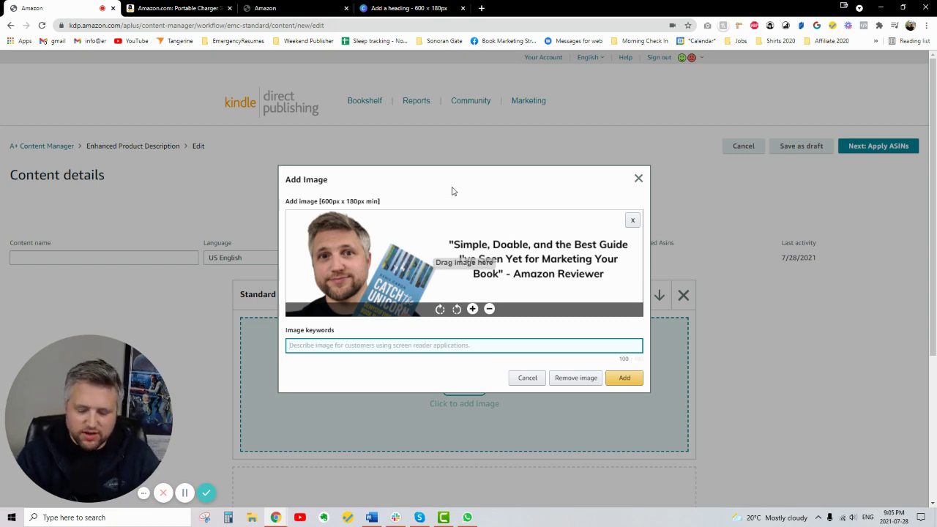
pyautogui.write('Image witht')
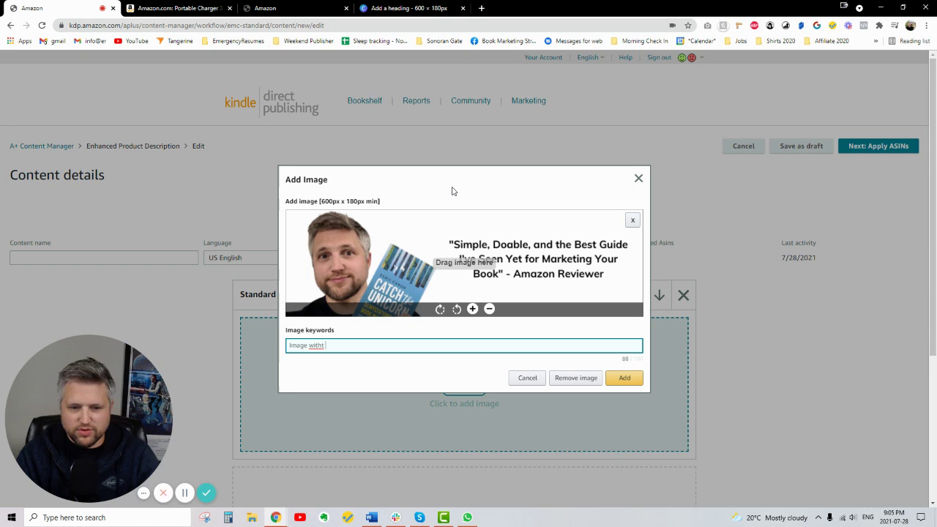
pyautogui.hotkey('ctrl', 'a')
pyautogui.write('Bo')
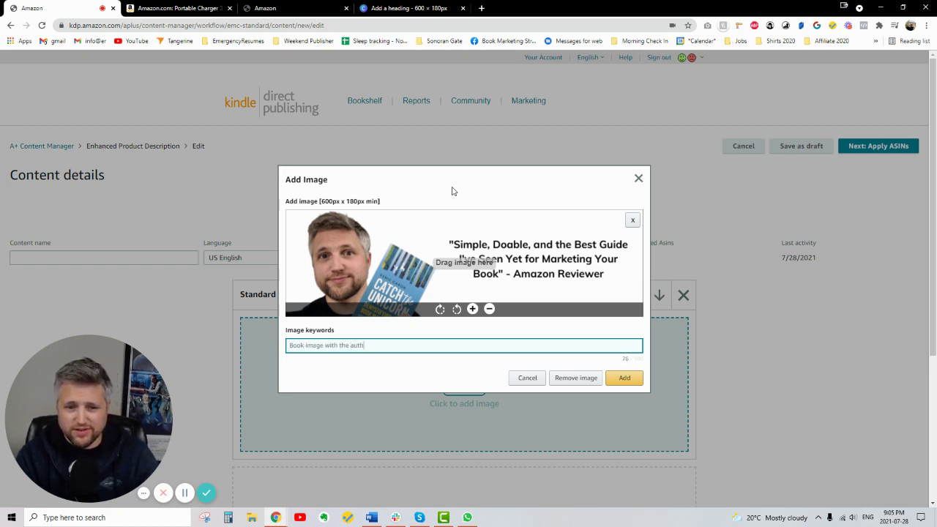
pyautogui.click(619, 379)
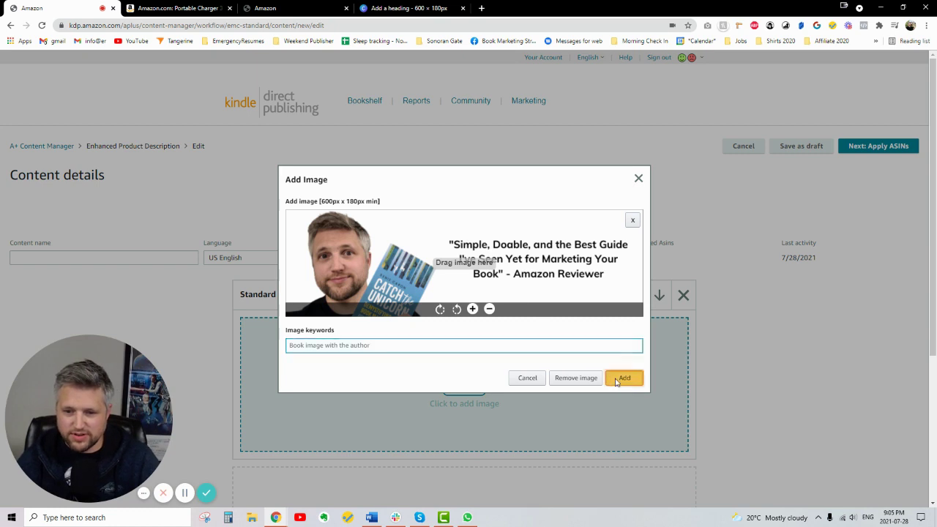
# Step: Review the placed banner and browse the available A+ module types without adding another module
pyautogui.scroll(-2, 745, 337)
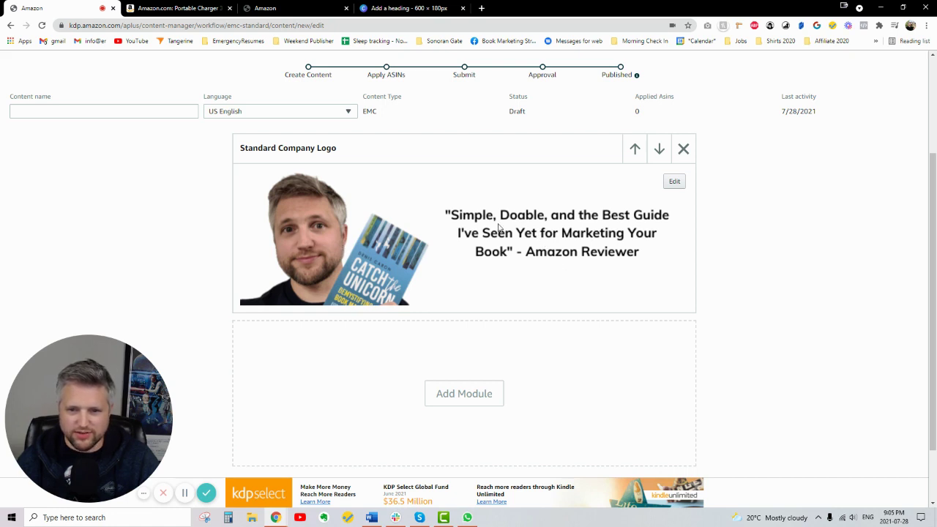
pyautogui.scroll(-1, 761, 355)
pyautogui.scroll(2, 761, 356)
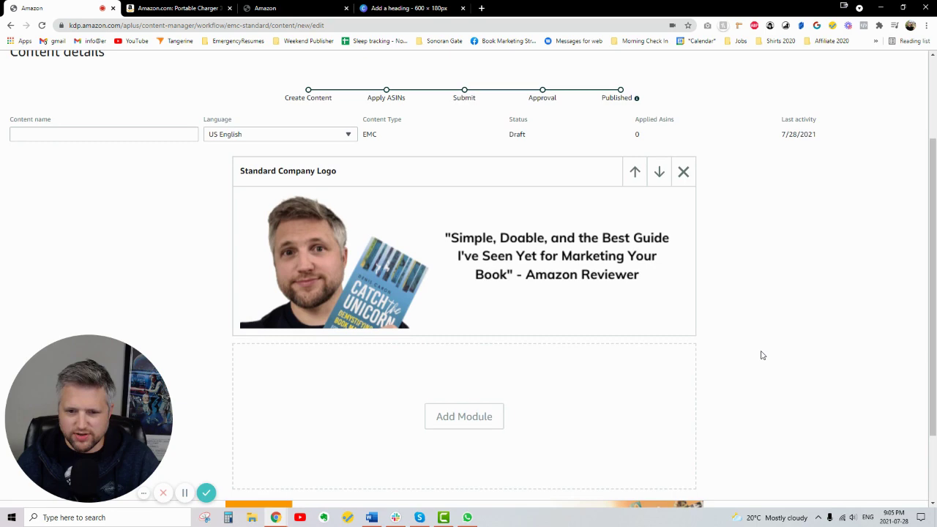
pyautogui.click(484, 420)
pyautogui.scroll(-3, 441, 292)
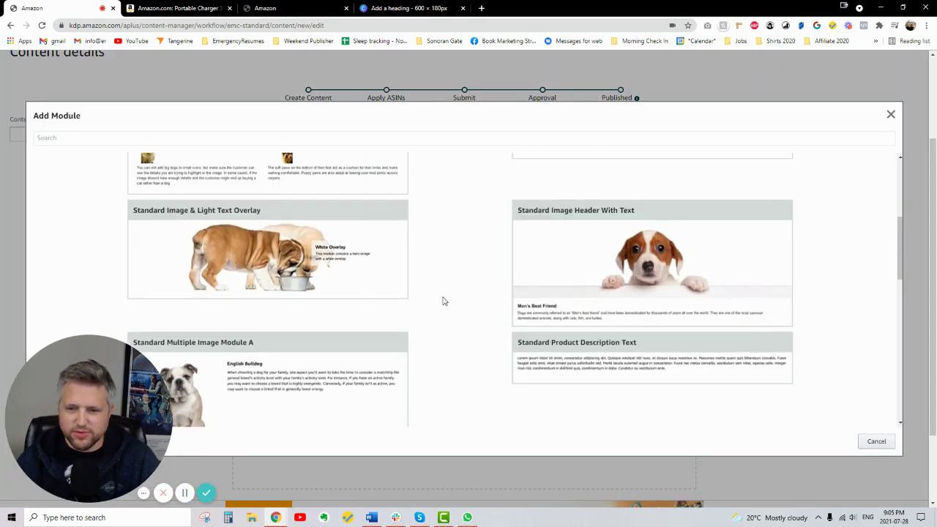
pyautogui.scroll(2, 835, 157)
pyautogui.scroll(-4, 454, 291)
pyautogui.scroll(-3, 454, 291)
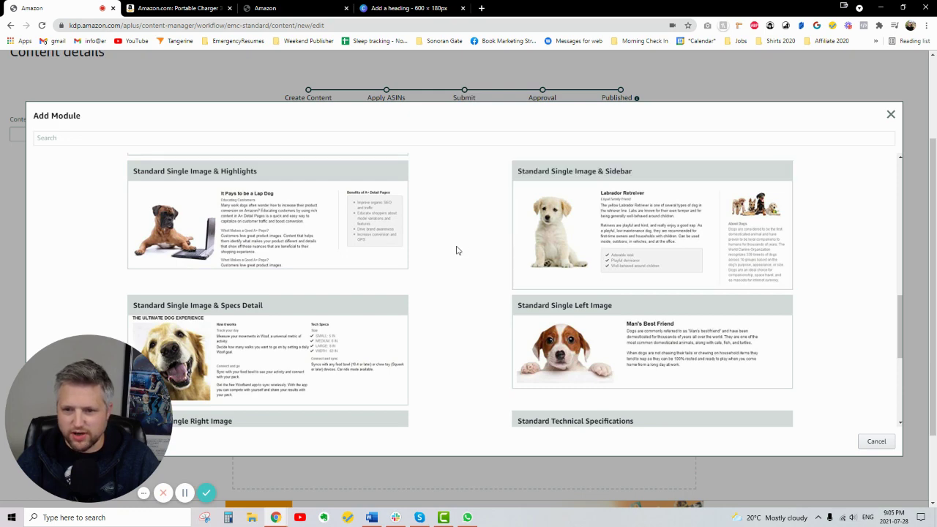
pyautogui.scroll(-4, 460, 244)
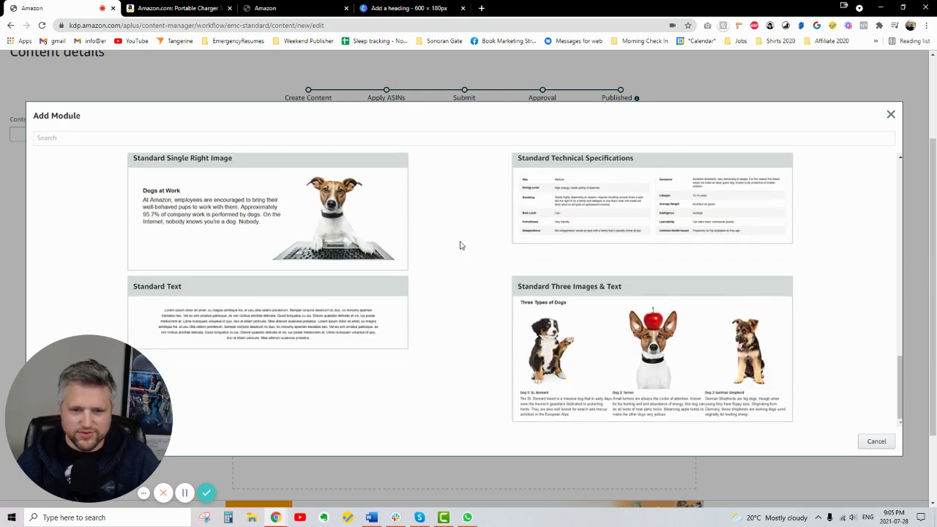
pyautogui.scroll(1, 478, 201)
pyautogui.scroll(5, 478, 205)
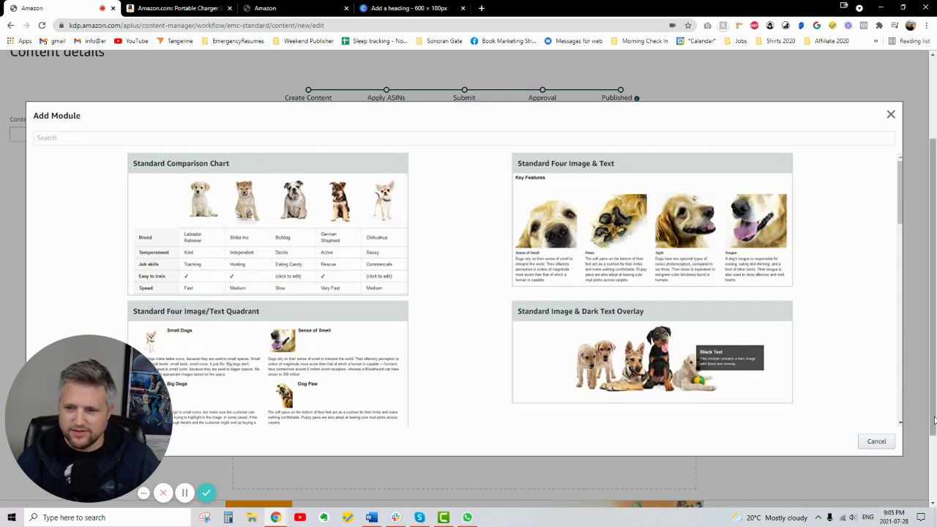
pyautogui.click(876, 441)
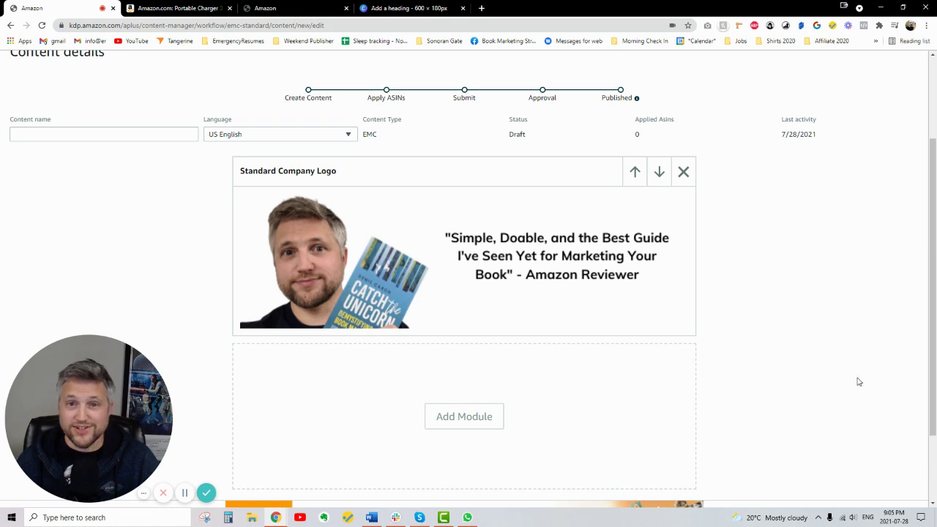
# Step: Proceed from content creation to the Apply ASINs stage and look over its page
pyautogui.scroll(2, 831, 372)
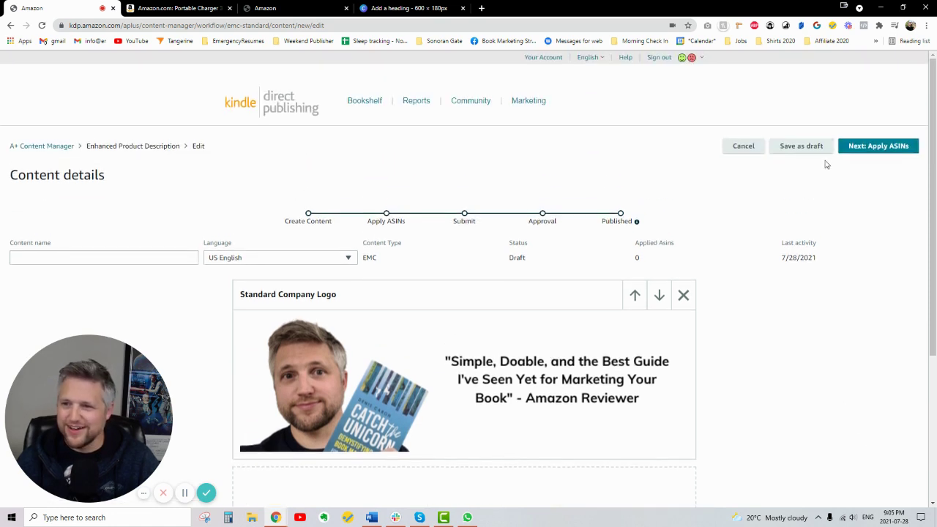
pyautogui.click(872, 148)
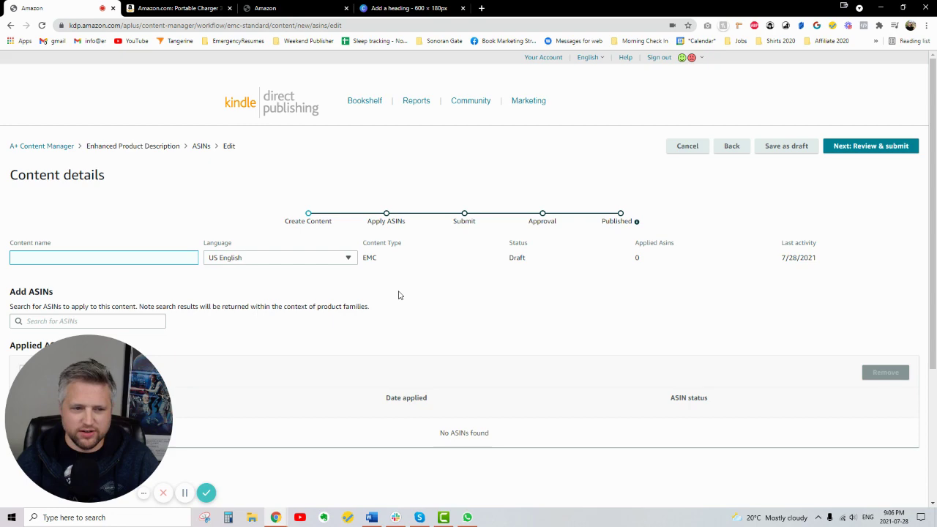
pyautogui.scroll(-3, 401, 295)
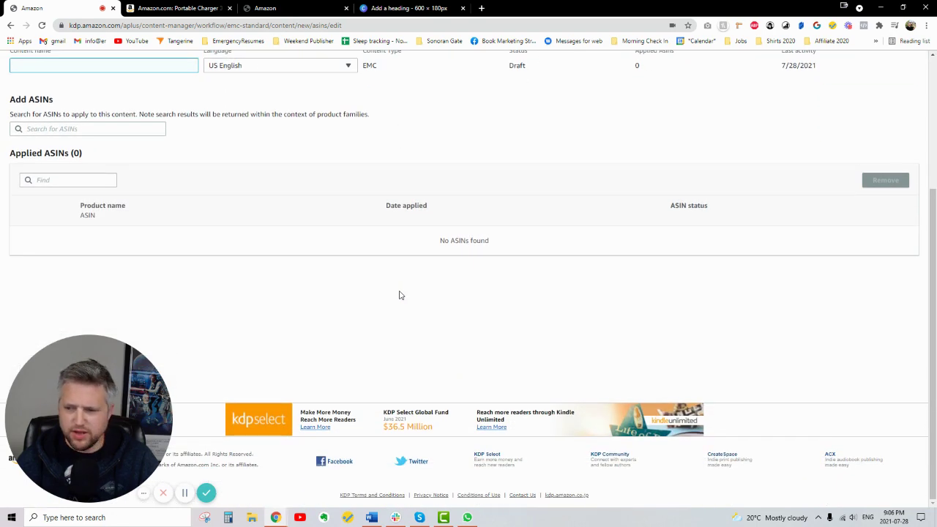
pyautogui.scroll(3, 399, 295)
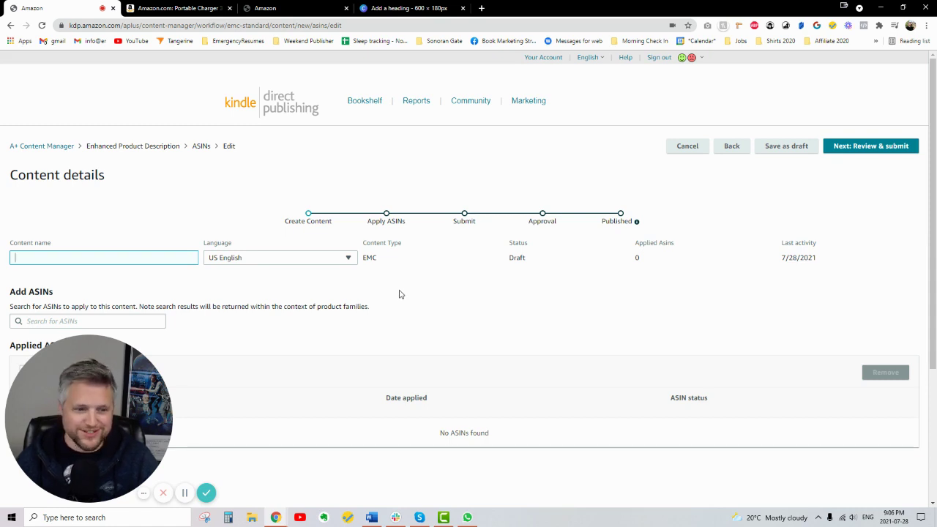
pyautogui.scroll(-2, 399, 293)
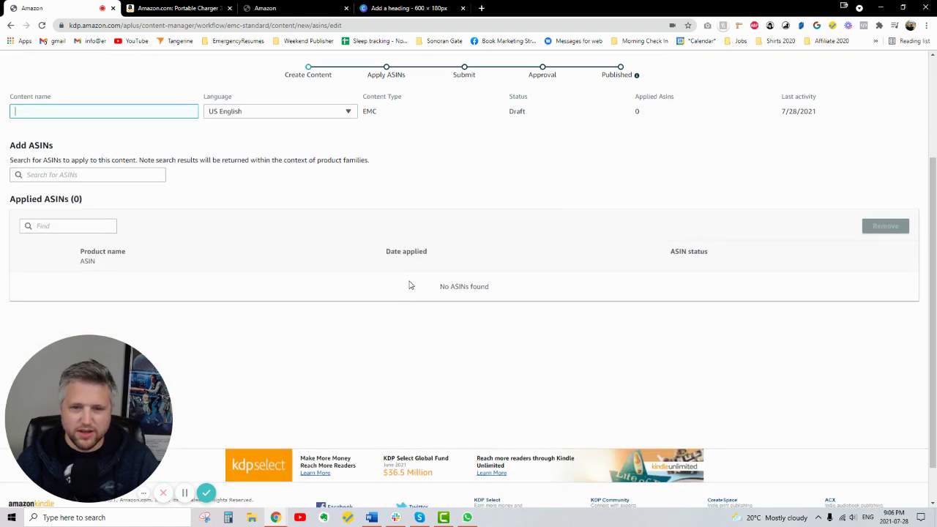
# Step: Examine the Applied ASINs section and the workflow stages from Create Content to Published
pyautogui.click(44, 225)
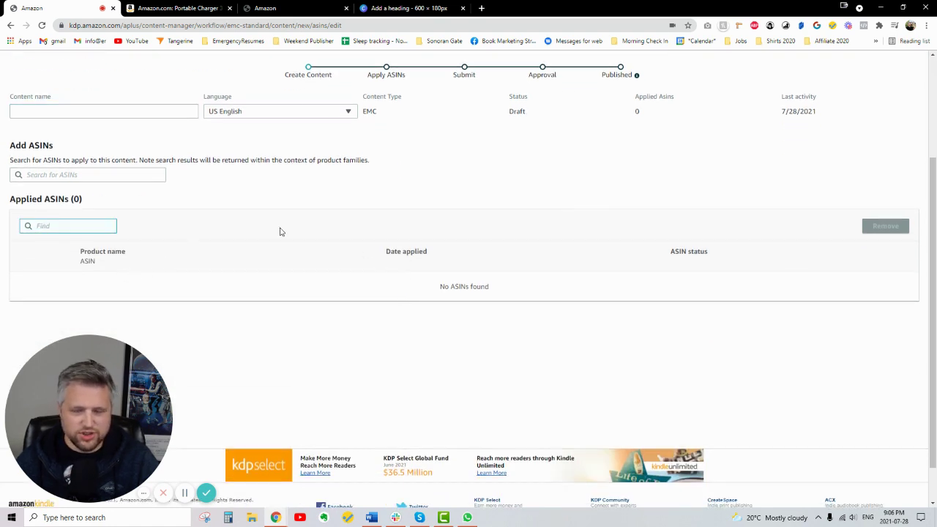
pyautogui.click(397, 232)
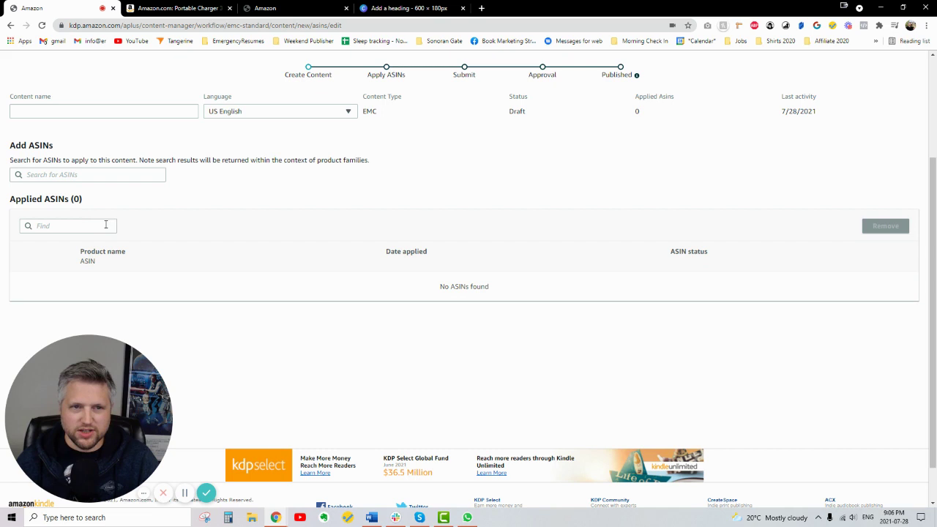
pyautogui.click(71, 226)
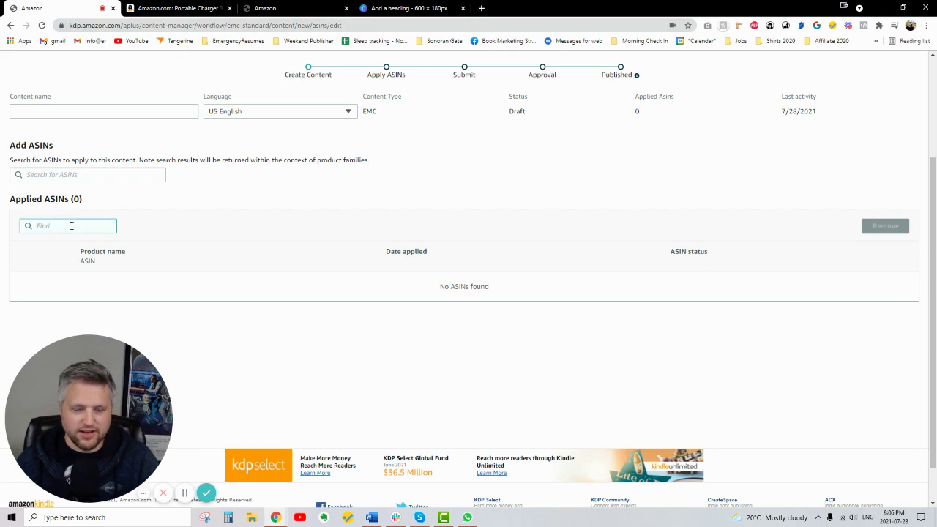
pyautogui.moveTo(244, 268); pyautogui.dragTo(405, 268)
pyautogui.click(380, 266)
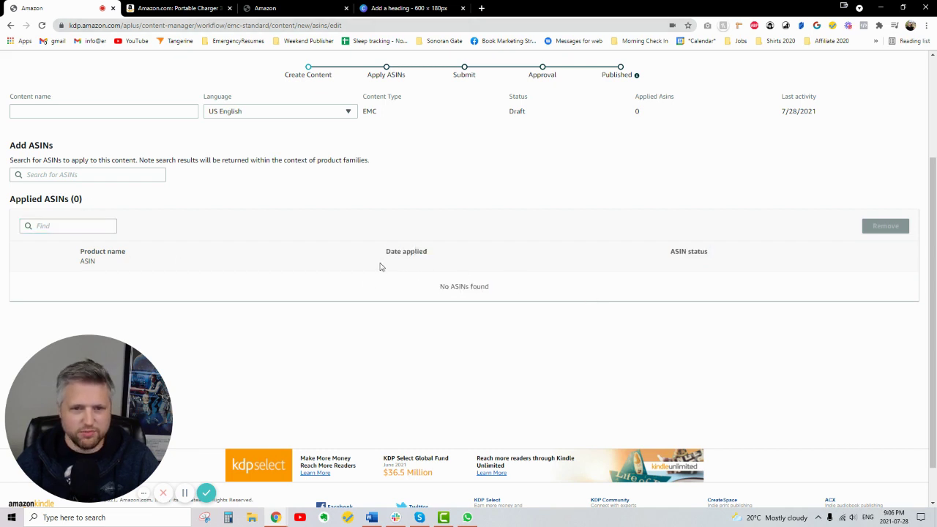
pyautogui.scroll(2, 380, 267)
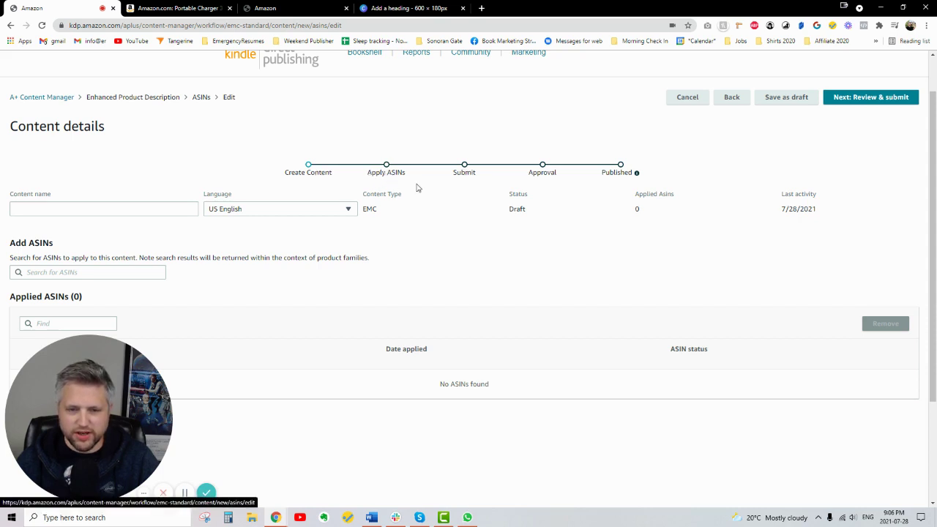
pyautogui.moveTo(494, 176); pyautogui.dragTo(451, 177)
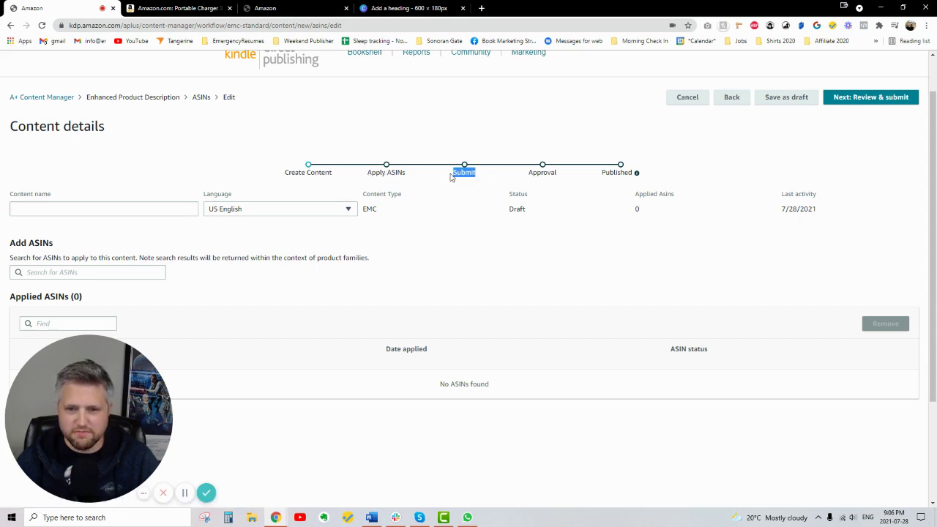
pyautogui.click(479, 178)
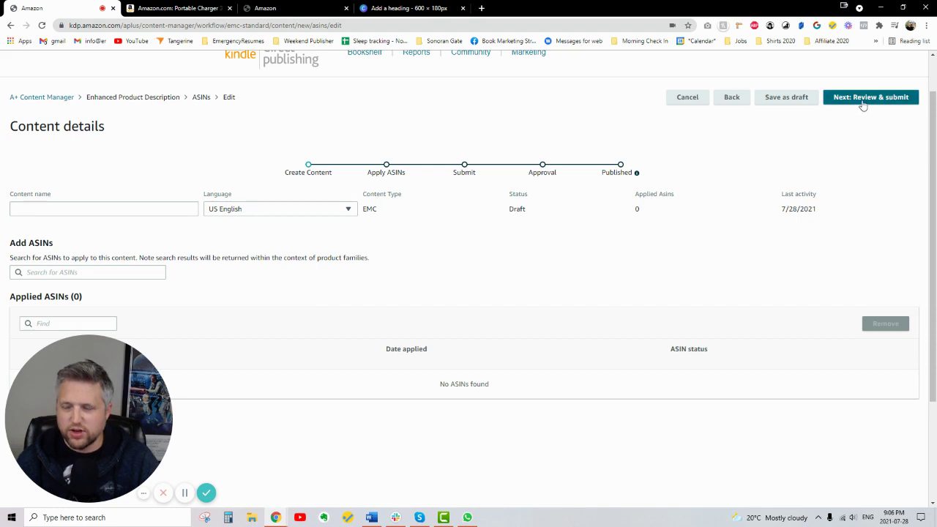
# Step: Try to continue to the review and submit stage
pyautogui.click(882, 101)
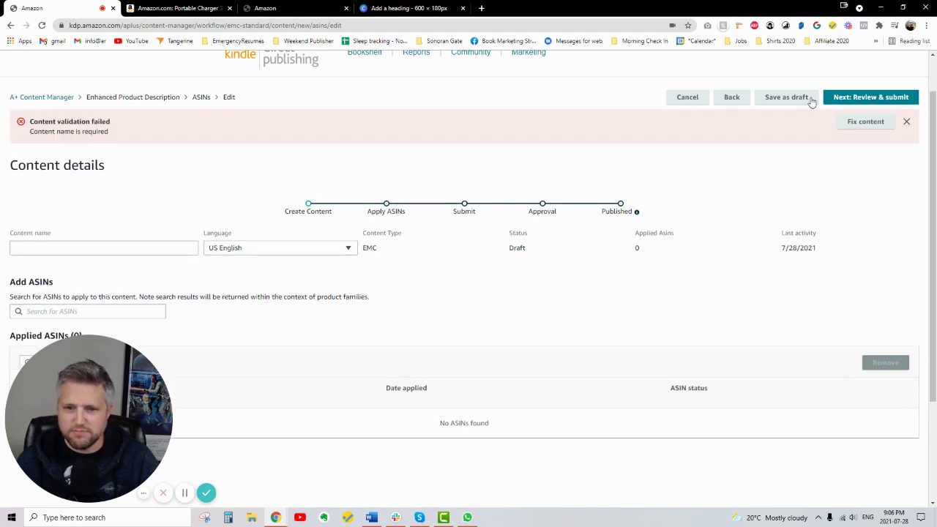
pyautogui.moveTo(111, 120); pyautogui.dragTo(82, 132)
pyautogui.click(84, 139)
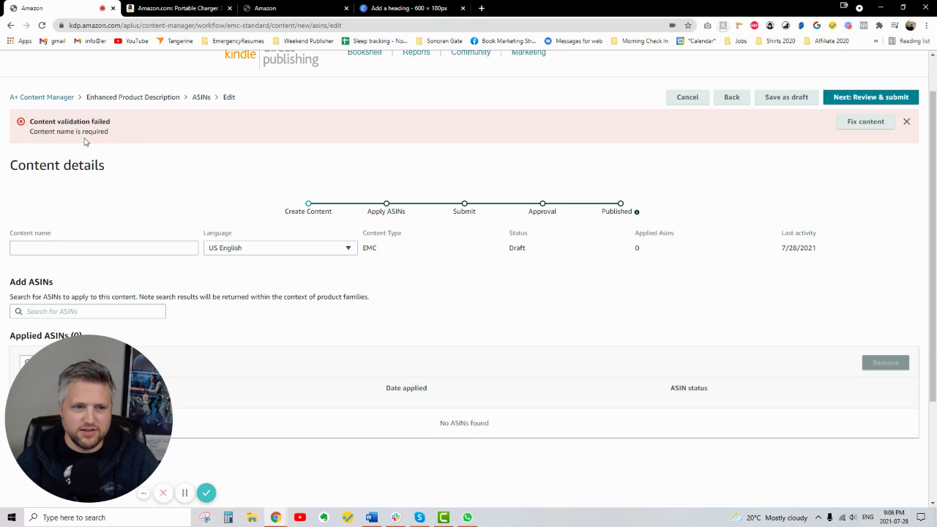
# Step: Name the content "CTU A+ Content"
pyautogui.click(71, 247)
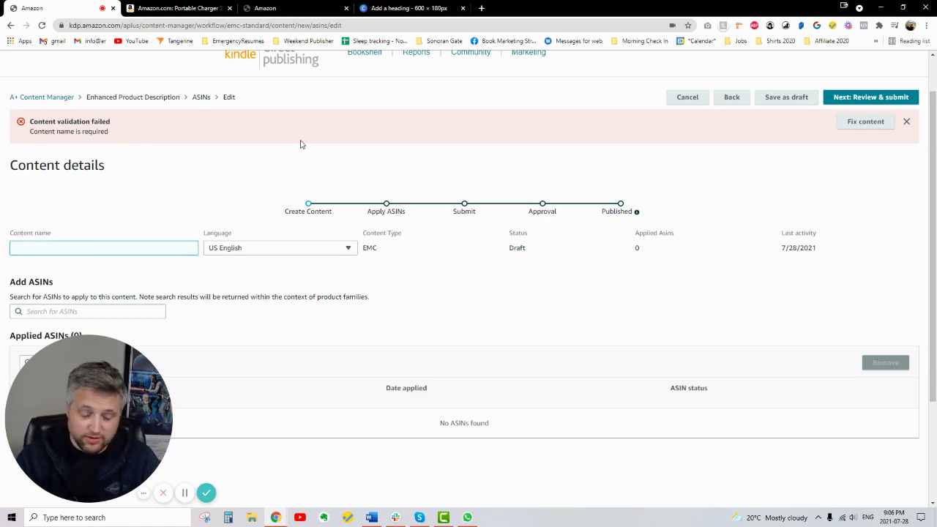
pyautogui.write('CTU ')
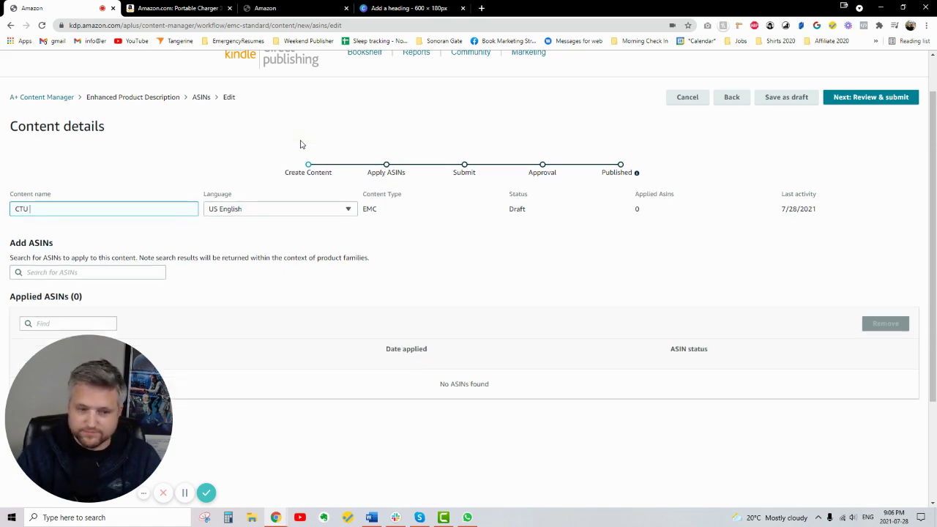
pyautogui.write('A+ Cont')
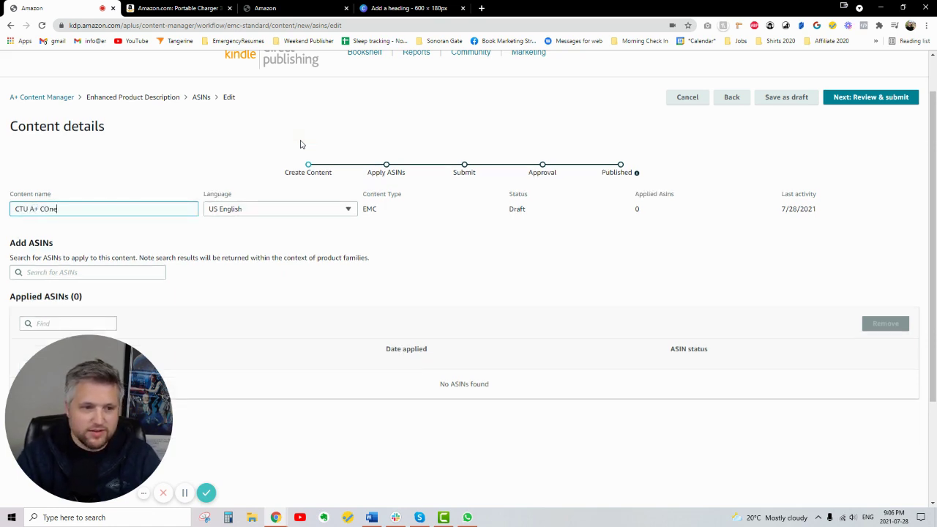
pyautogui.press('BackSpace')
pyautogui.press('BackSpace')
pyautogui.press('BackSpace')
pyautogui.write('ontent')
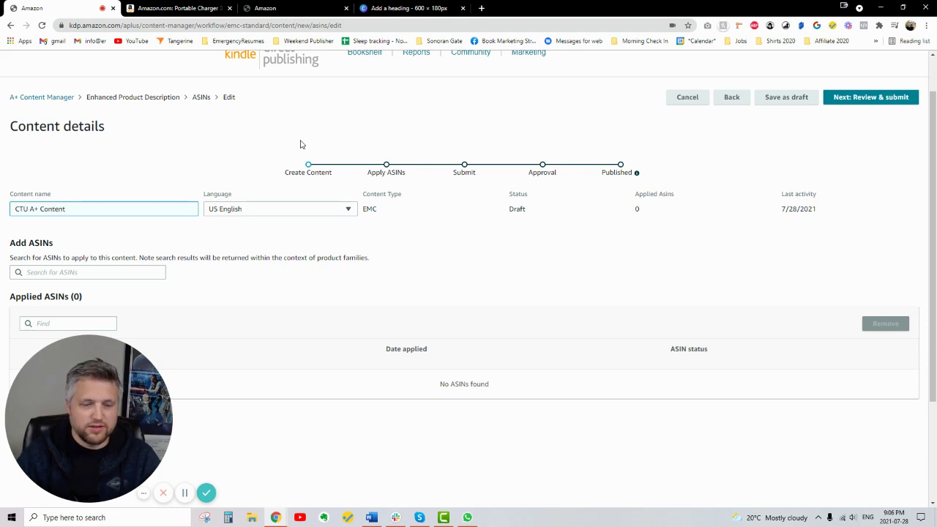
pyautogui.click(295, 280)
# Step: Examine the Add ASINs search instructions and the Applied ASINs list on the Apply ASINs page
pyautogui.scroll(-3, 295, 278)
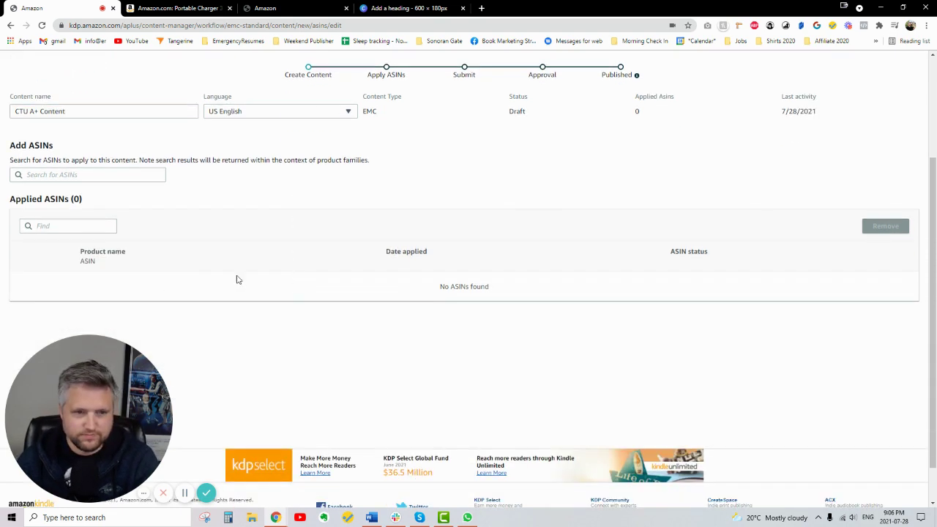
pyautogui.moveTo(35, 159); pyautogui.dragTo(111, 161)
pyautogui.click(146, 167)
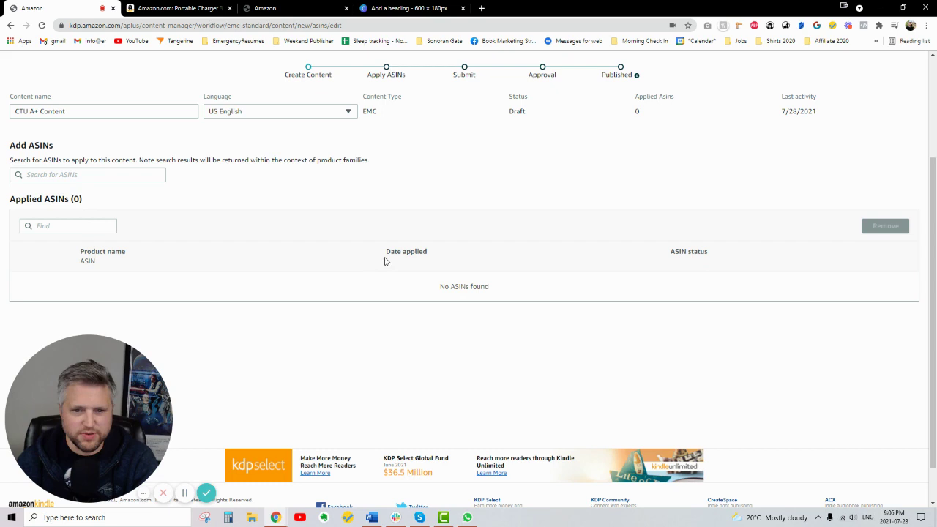
pyautogui.moveTo(447, 289); pyautogui.dragTo(542, 296)
pyautogui.click(541, 295)
pyautogui.click(103, 175)
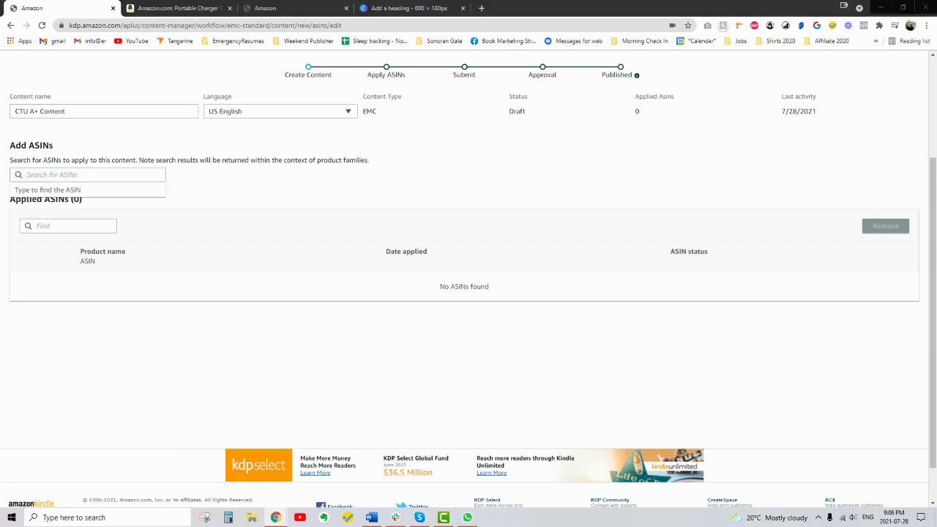
pyautogui.click(263, 154)
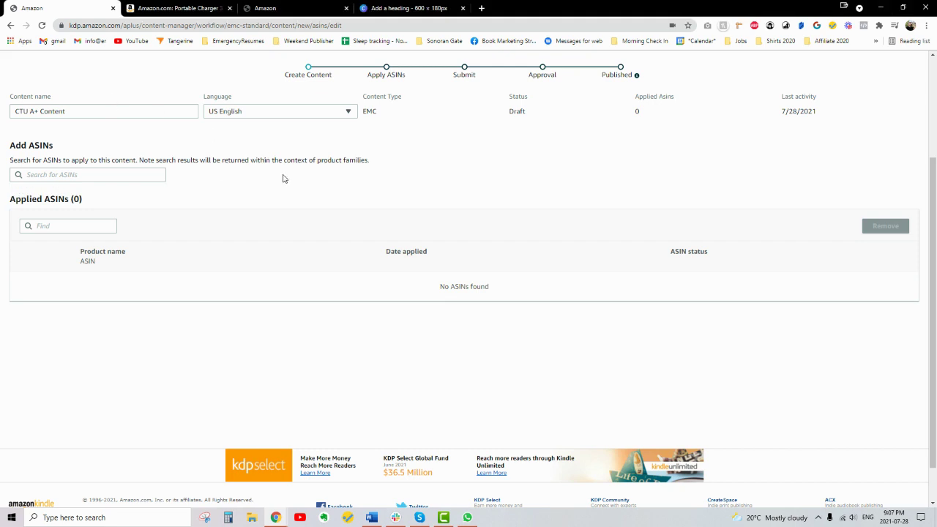
# Step: Search the Applied ASINs list for the book's ASIN B08HNCY1SP
pyautogui.click(76, 224)
pyautogui.write('B08HNCY1SP')
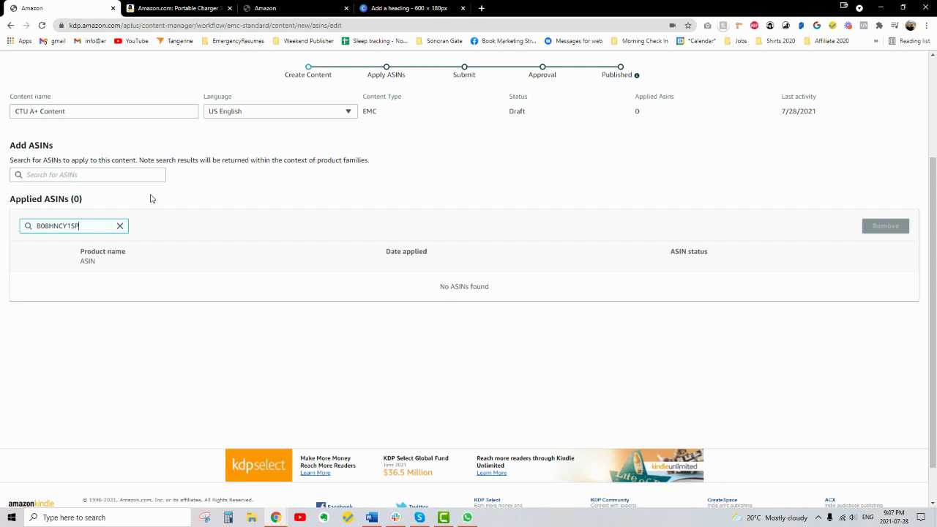
pyautogui.click(301, 229)
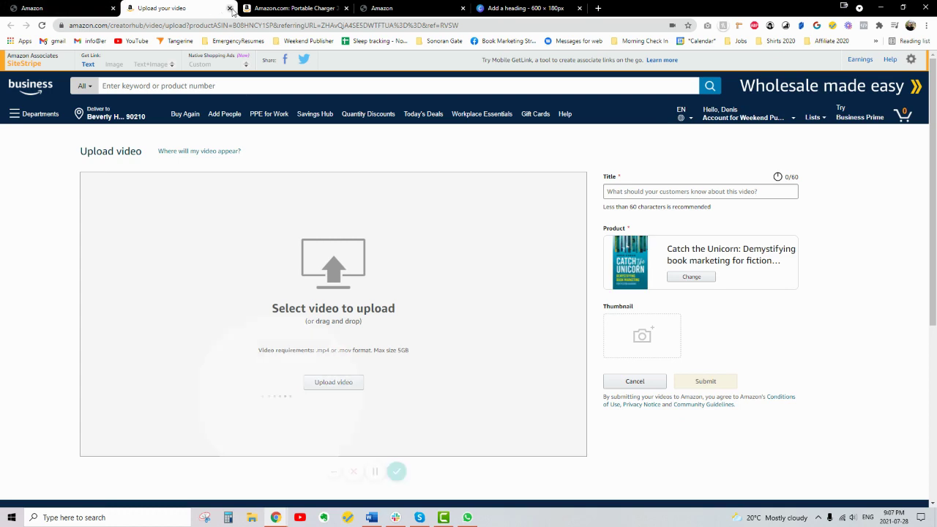
# Step: Close the Amazon video upload page and return to the A+ Content's Apply ASINs page
pyautogui.click(229, 8)
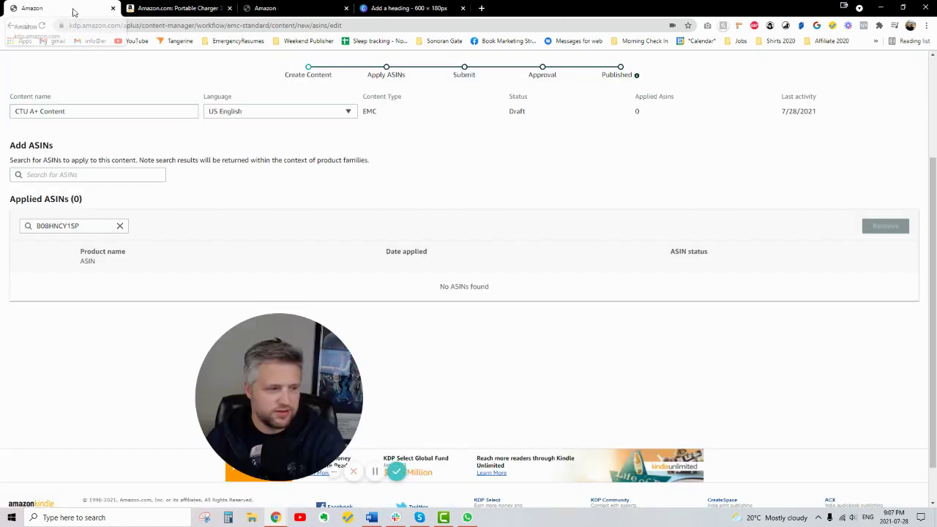
pyautogui.moveTo(266, 386); pyautogui.dragTo(75, 386)
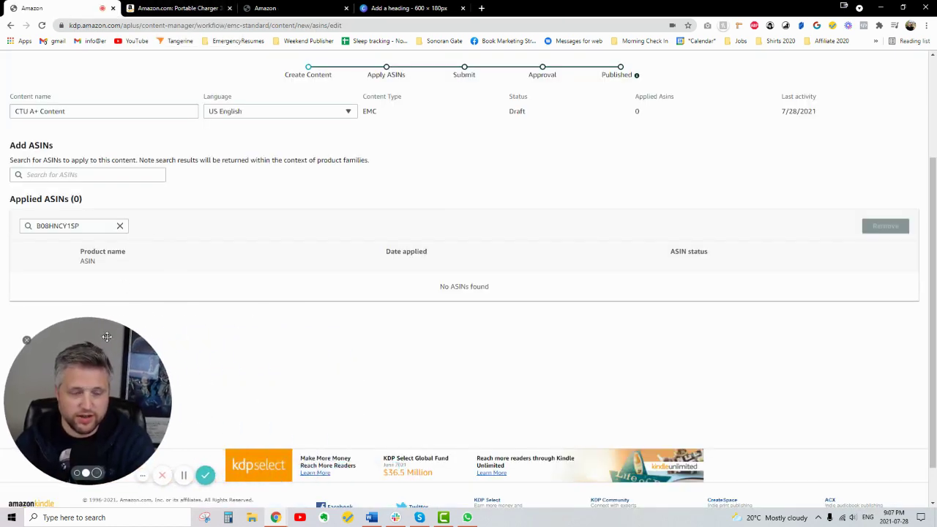
pyautogui.scroll(3, 738, 250)
pyautogui.scroll(-3, 630, 320)
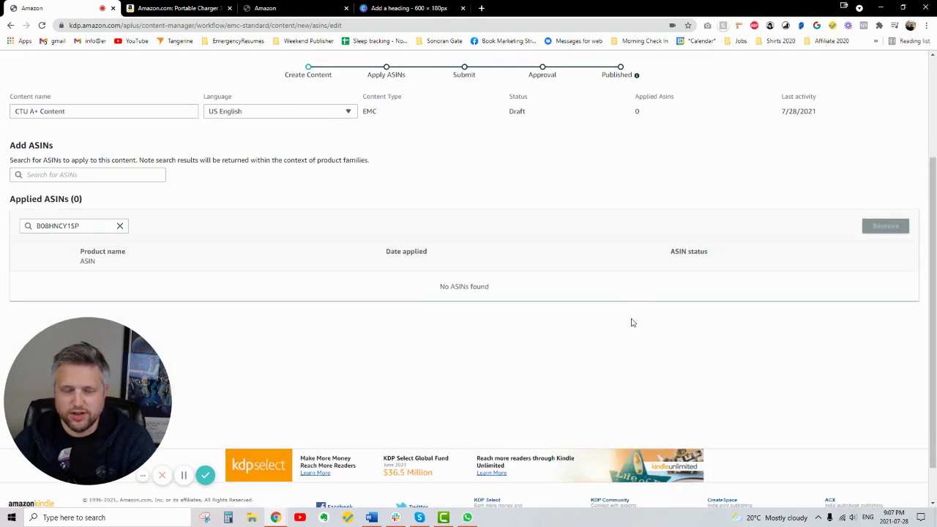
# Step: Check the open Amazon product page and the second A+ Content editor, returning to the Apply ASINs page of CTU A+ Content
pyautogui.click(192, 13)
pyautogui.click(300, 11)
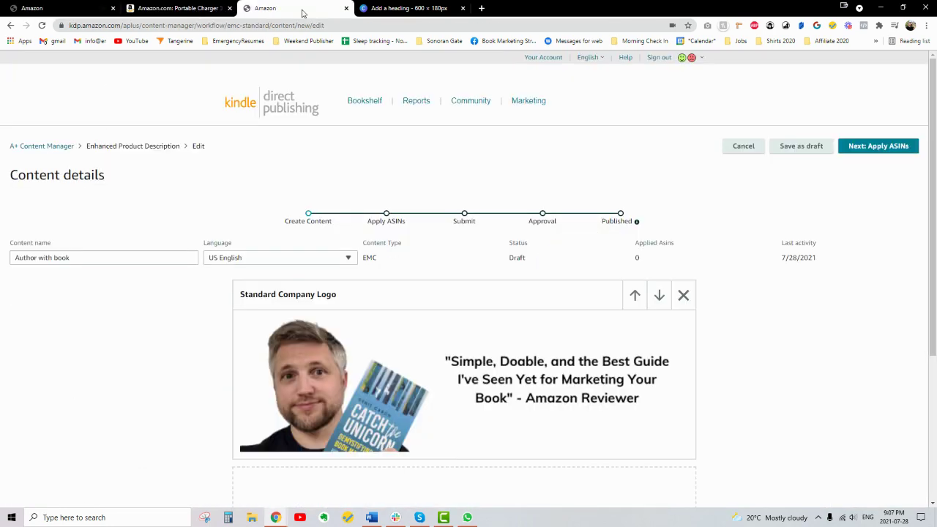
pyautogui.click(181, 9)
pyautogui.click(57, 13)
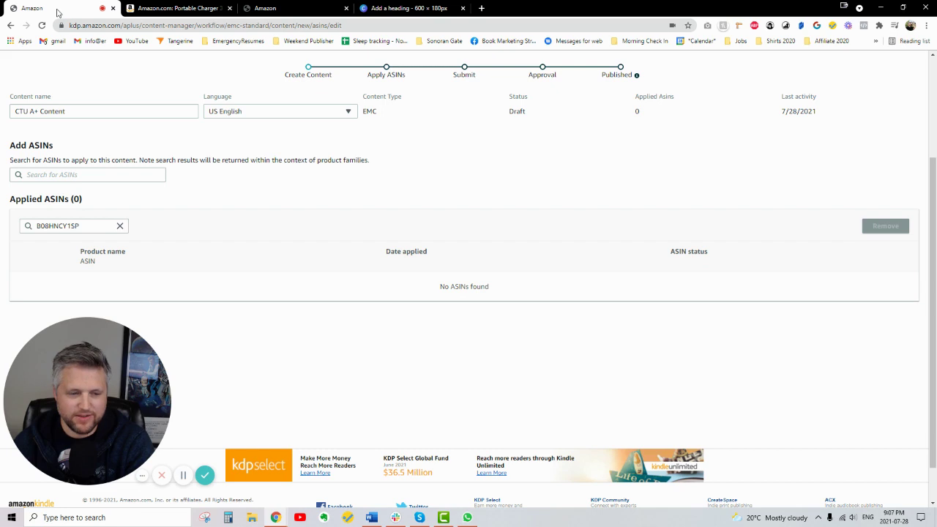
# Step: Go back to the Create Content stage and compare the Standard Company Logo banner with its source design in Canva
pyautogui.moveTo(103, 384)
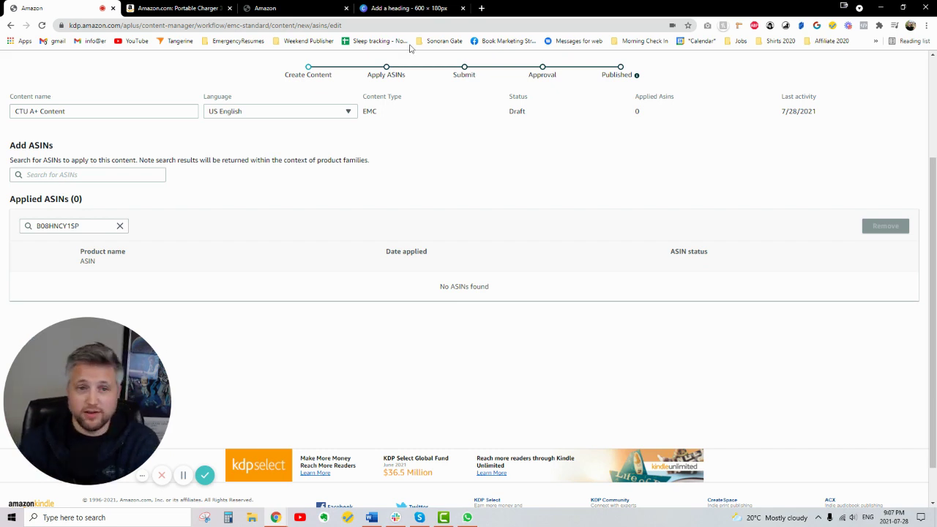
pyautogui.click(306, 79)
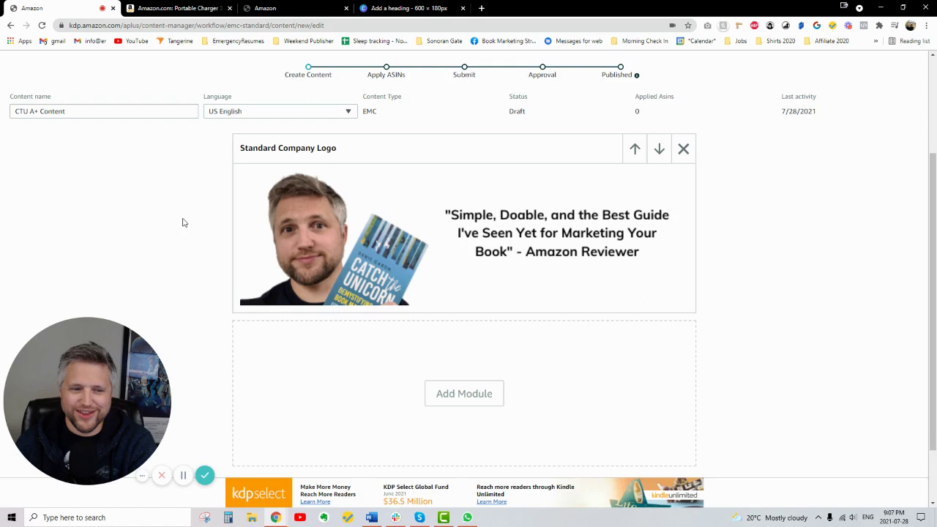
pyautogui.scroll(-1, 184, 221)
pyautogui.scroll(1, 187, 220)
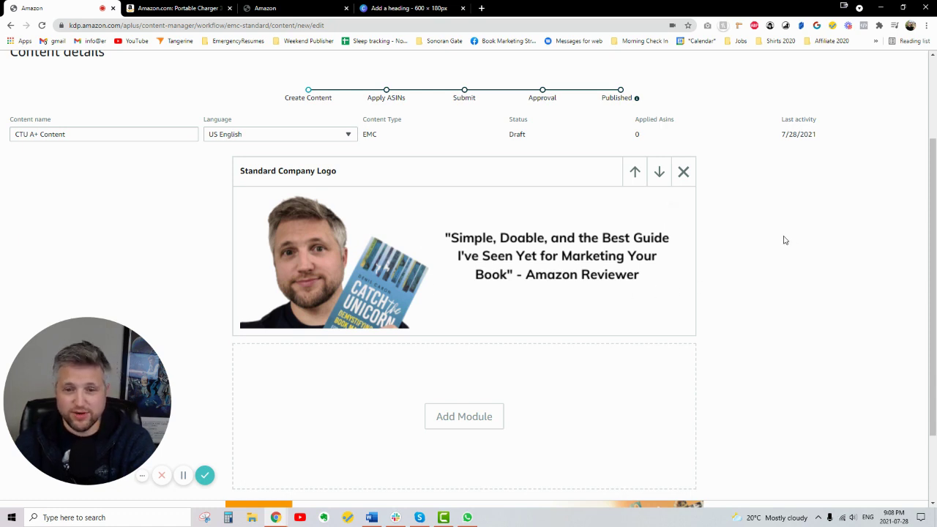
pyautogui.moveTo(301, 251)
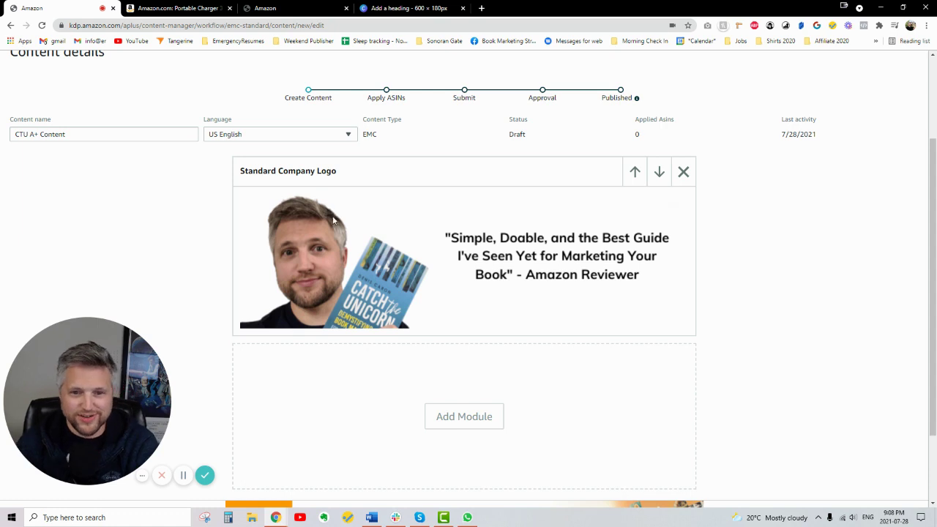
pyautogui.click(408, 8)
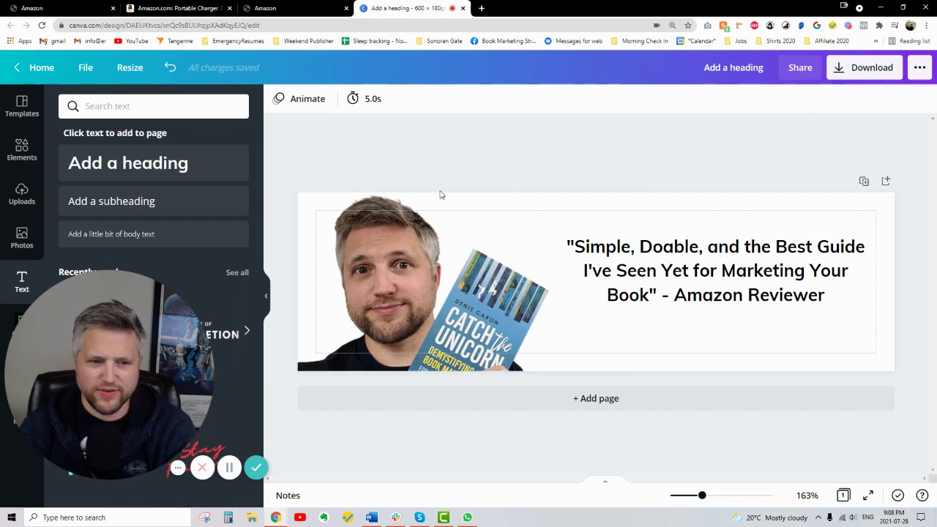
pyautogui.click(55, 9)
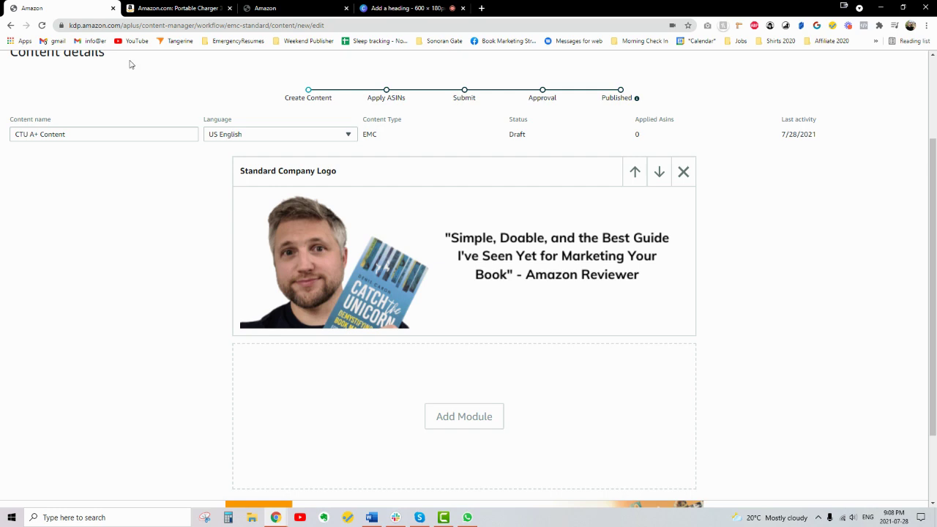